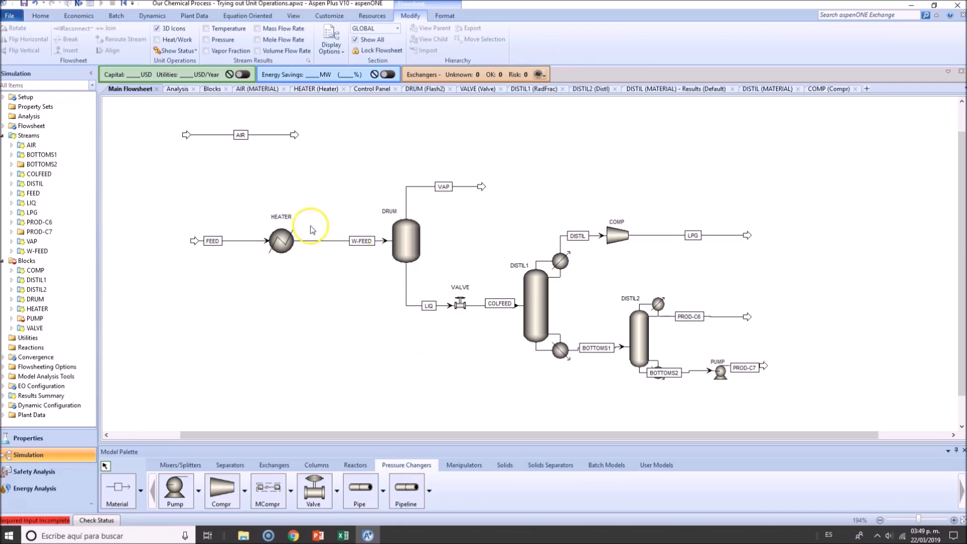
click(224, 242)
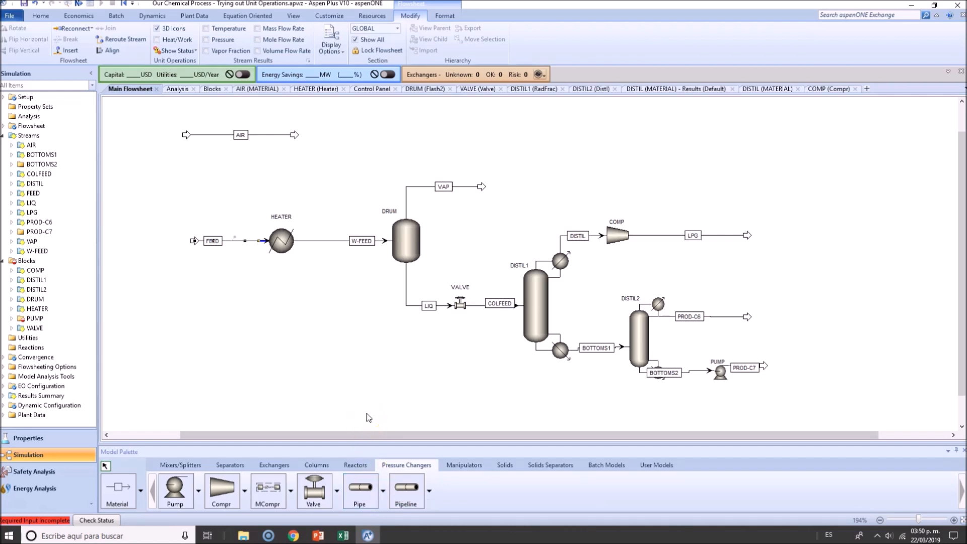
click(640, 326)
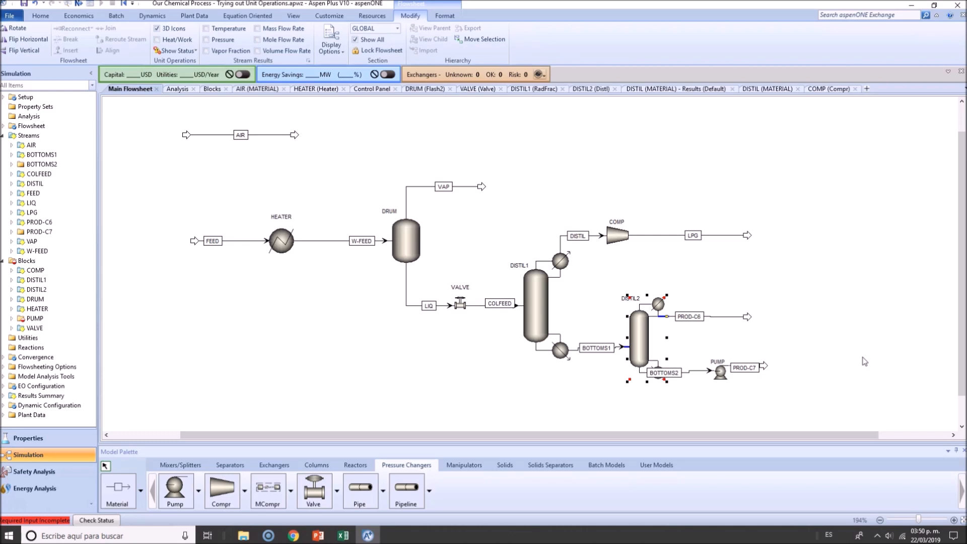
click(865, 362)
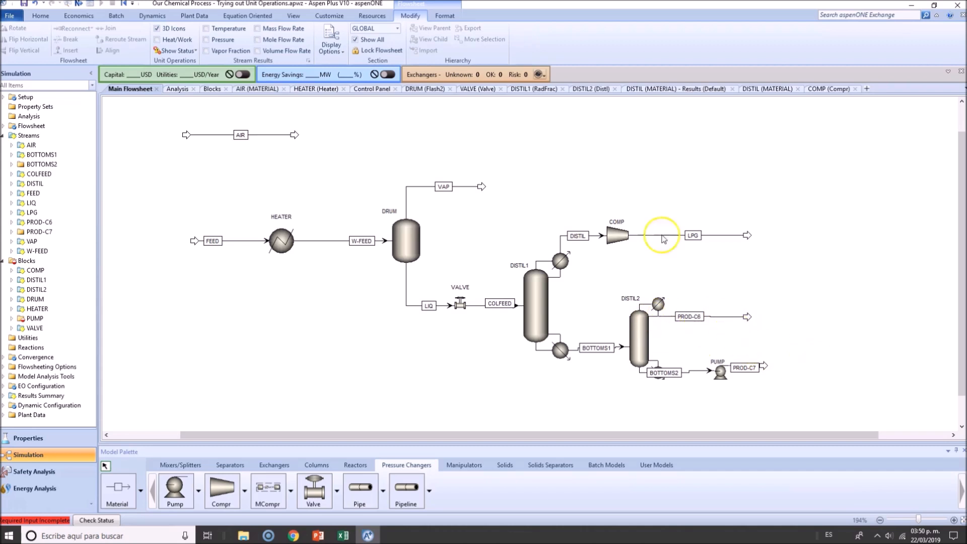
click(618, 234)
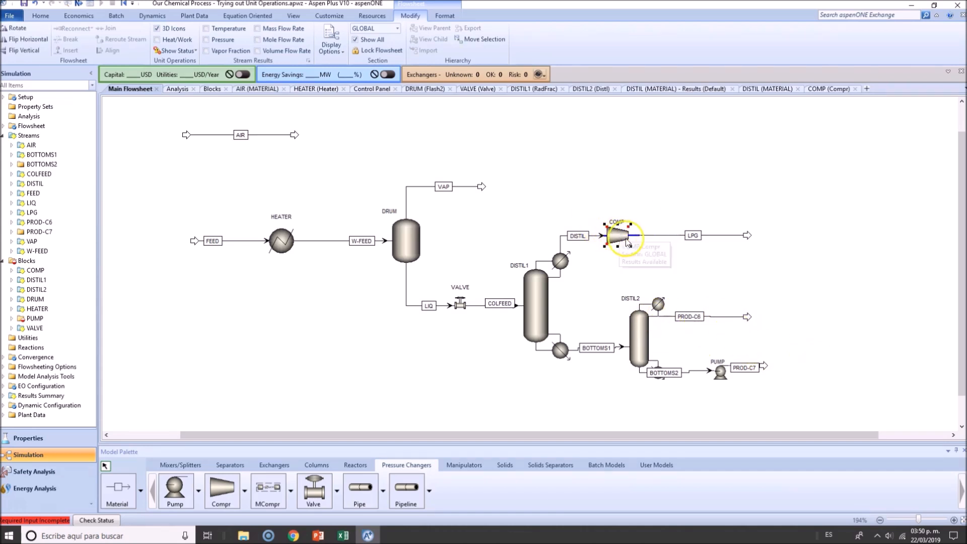
- Move the PUMP block slightly closer to the DISTIL2 column on the flowsheet
click(711, 373)
drag(709, 373, 708, 372)
click(709, 388)
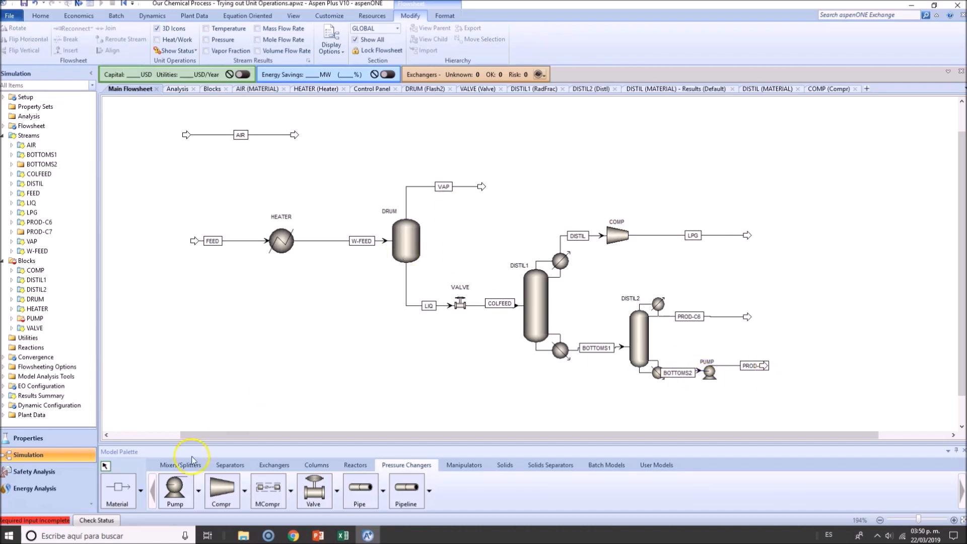
- Place an RStoic reactor beyond the VAP stream's outlet and reconnect VAP to the reactor's feed port
click(356, 466)
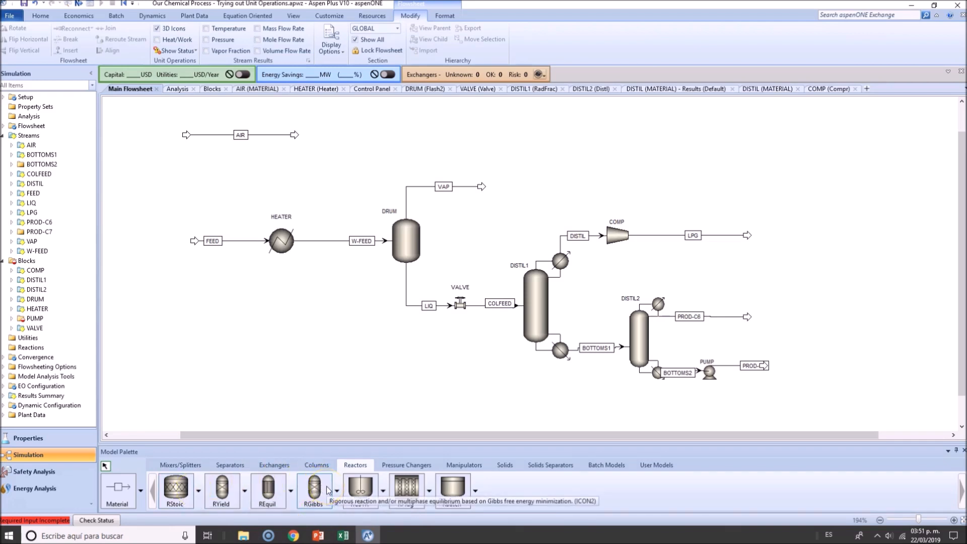
click(176, 488)
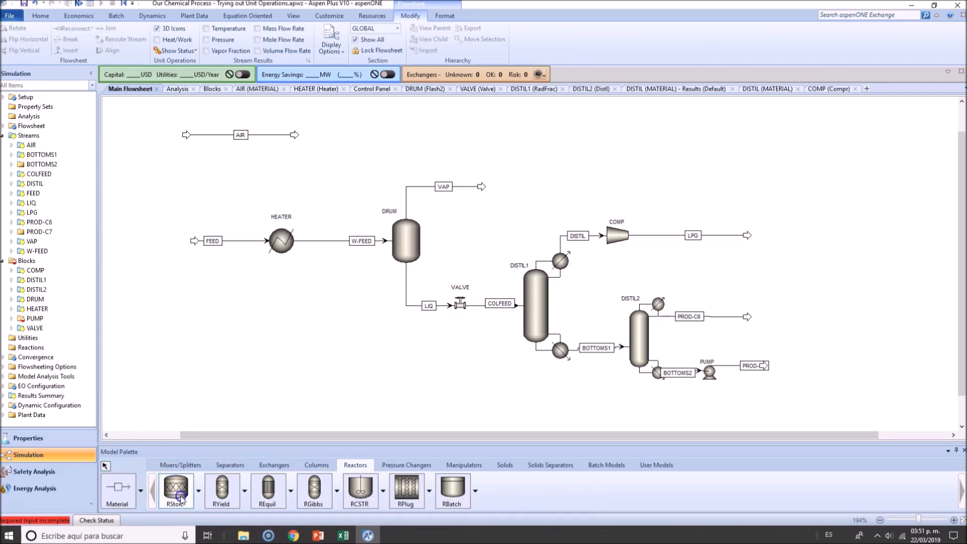
click(509, 186)
double_click(483, 187)
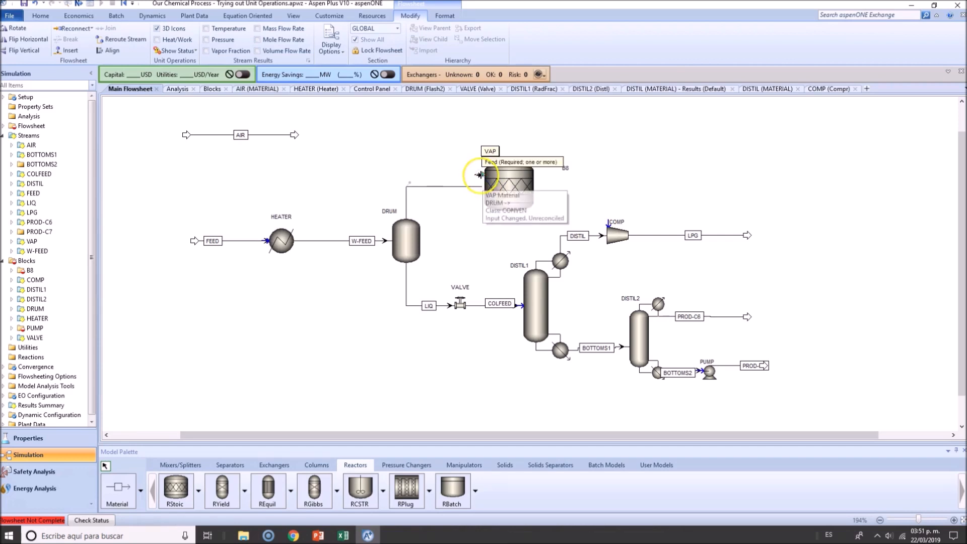
click(482, 184)
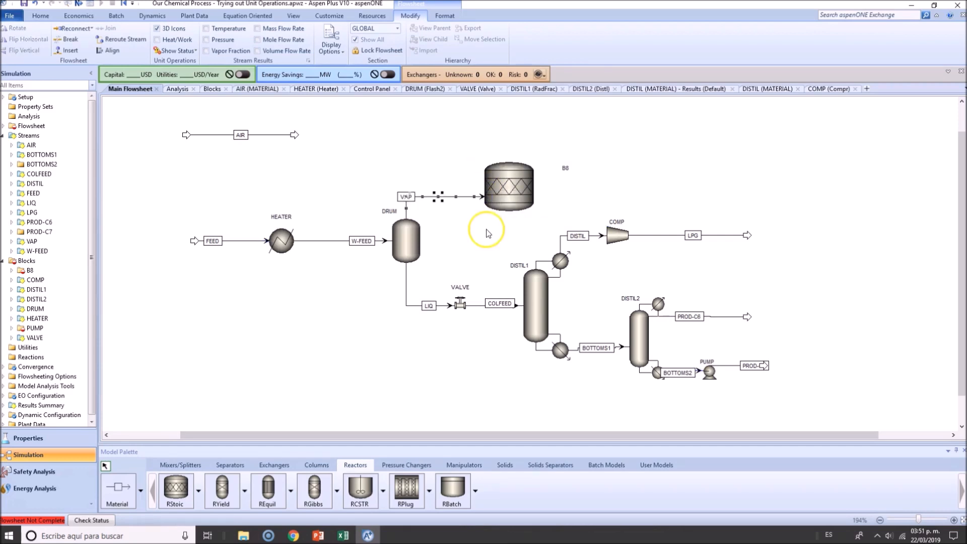
- Reconnect the AIR stream's outlet to the reactor's feed port and reposition its source end and label above FEED
double_click(295, 134)
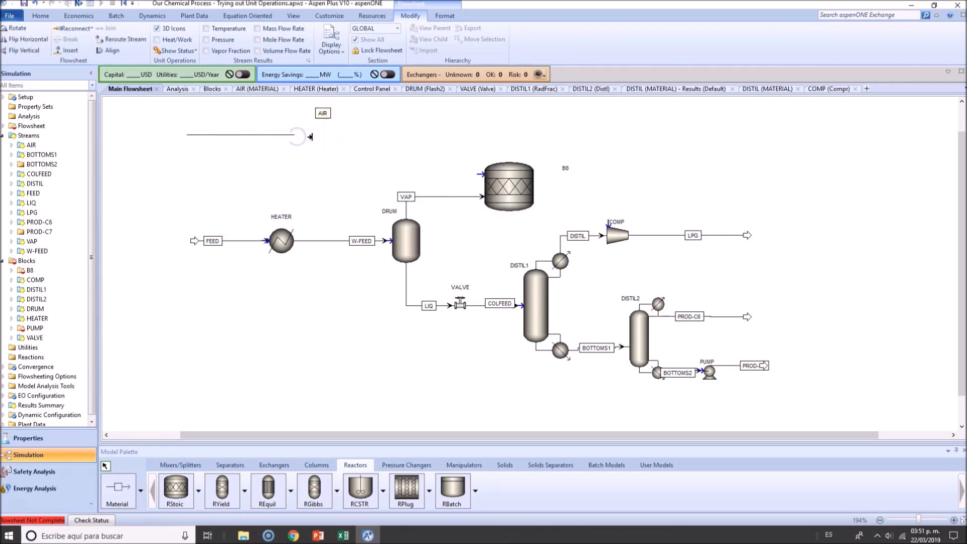
click(481, 174)
right_click(272, 153)
click(240, 137)
drag(241, 138, 198, 172)
click(218, 282)
drag(257, 177, 214, 177)
drag(161, 132, 240, 292)
- Rename the RStoic block to COMBCHAM and place its label just above the reactor
click(566, 169)
key(ctrl+m)
text(COMBCHAM)
click(644, 161)
click(565, 169)
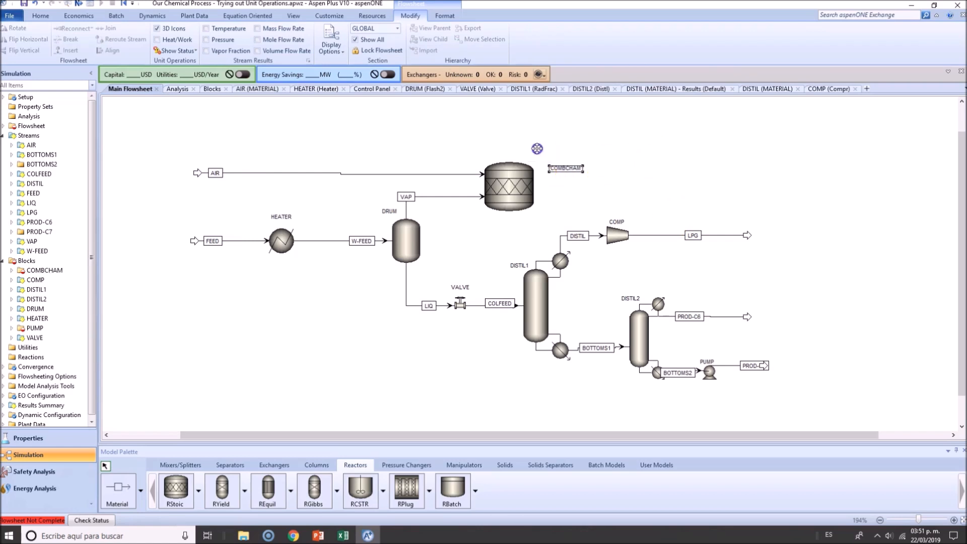
drag(566, 168, 537, 149)
- Draw a material stream from COMBCHAM's required product port across the flowsheet and name it STACK
click(117, 488)
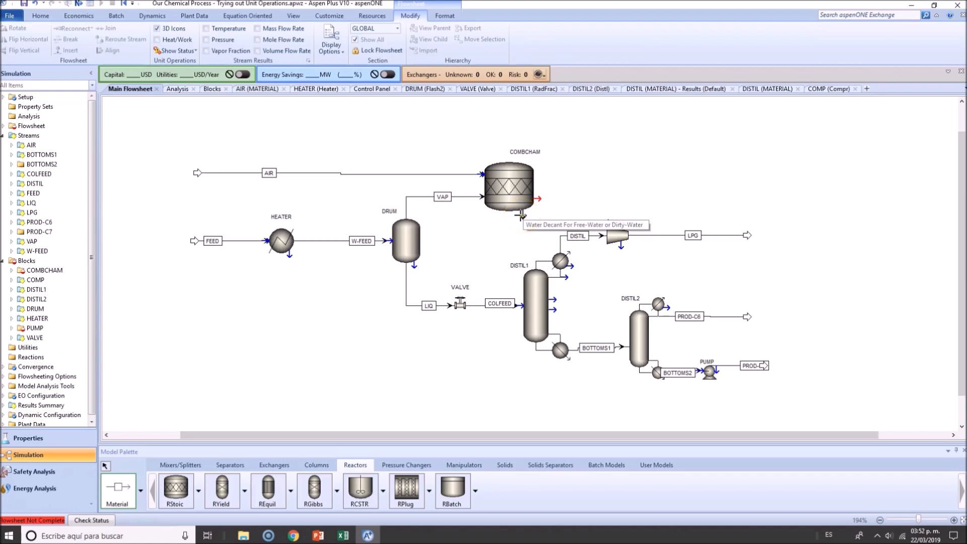
click(545, 195)
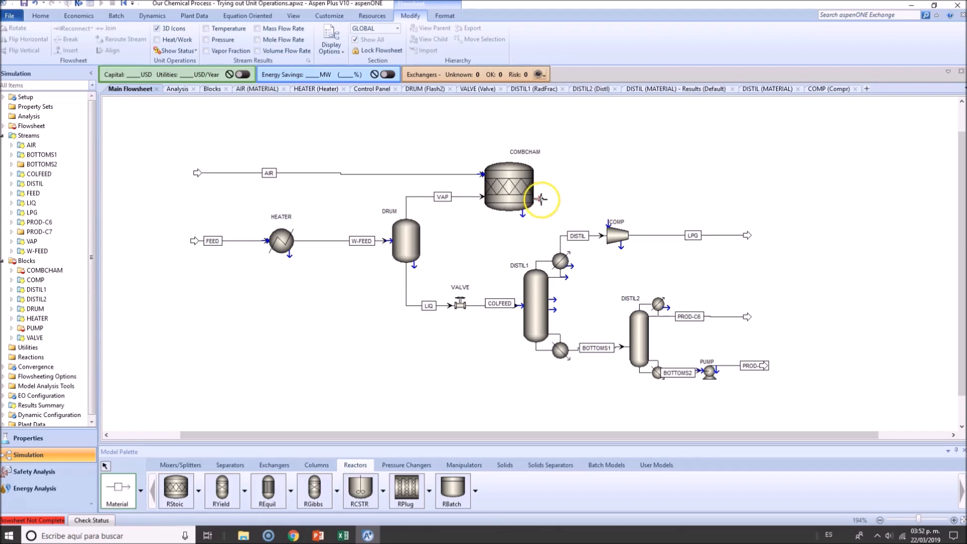
click(562, 192)
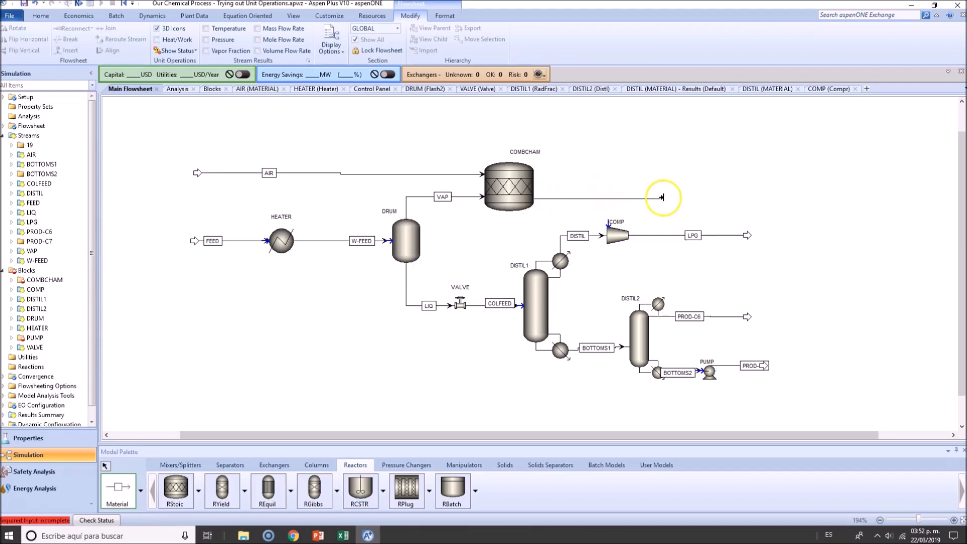
click(744, 197)
key(Escape)
double_click(689, 197)
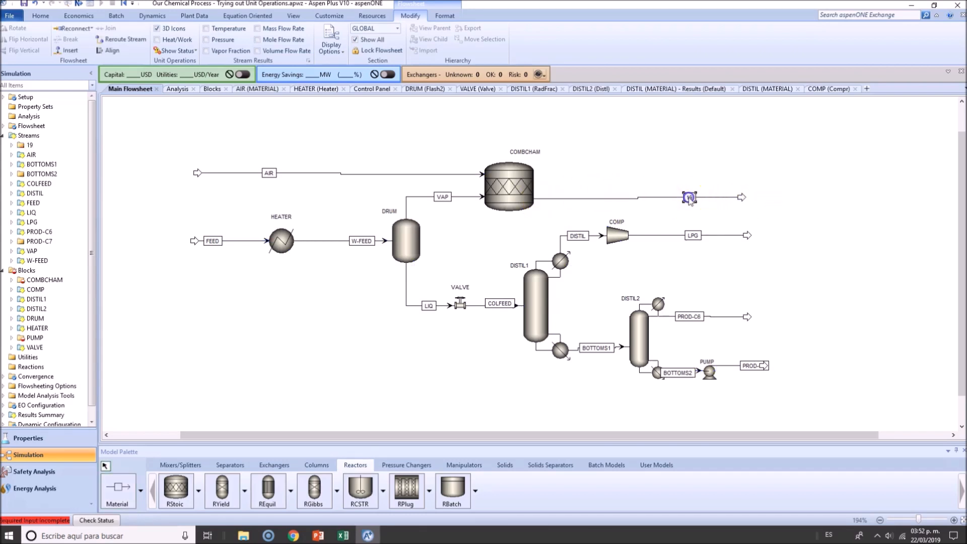
text(STACK)
click(733, 164)
- Open COMBCHAM's setup, specify the flash by pressure and duty, and set the duty to 0 cal/sec
click(79, 4)
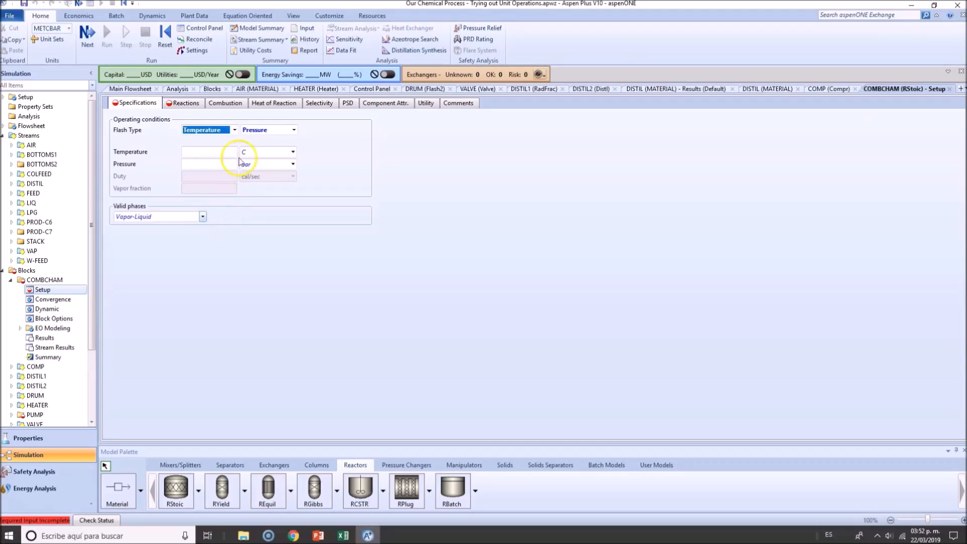
click(234, 130)
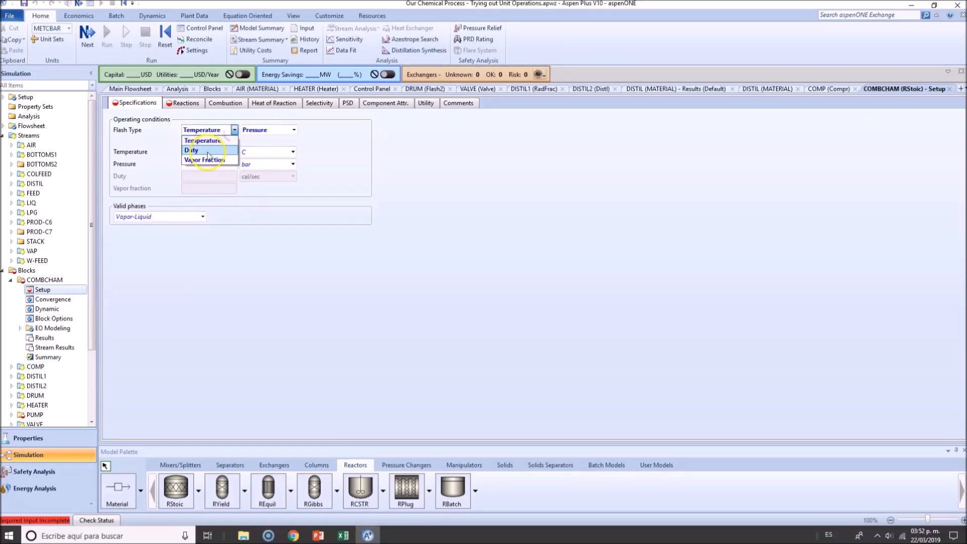
click(207, 146)
click(209, 176)
text(0)
click(275, 247)
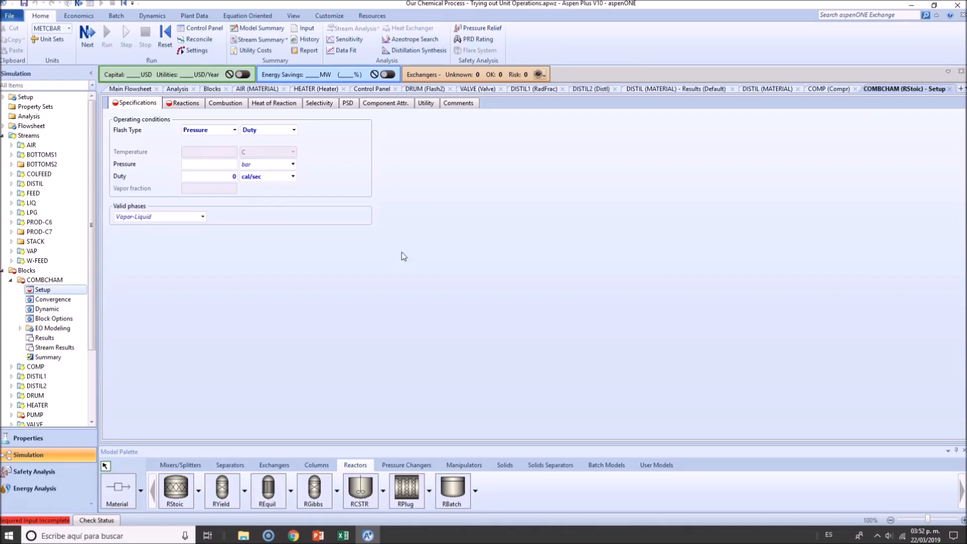
- Check the combustion chamber specifications on the presentation slide and set COMBCHAM's pressure to 0 bar
key(alt+Tab)
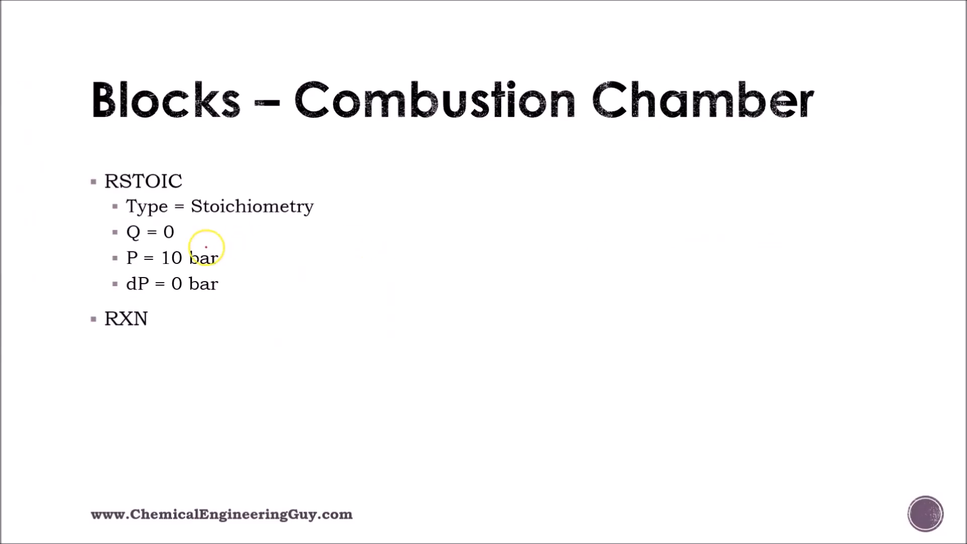
drag(127, 269, 235, 268)
key(alt+Tab)
click(207, 163)
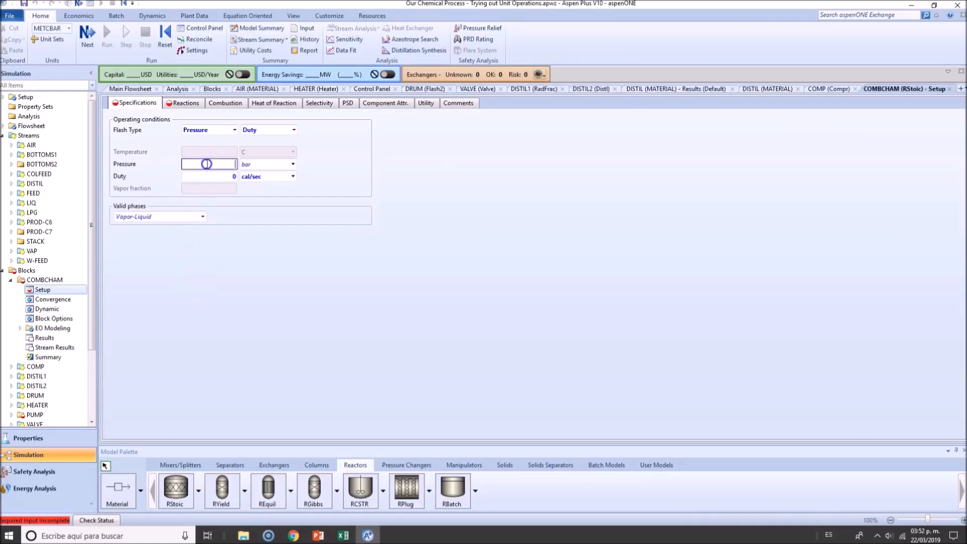
key(alt+Tab)
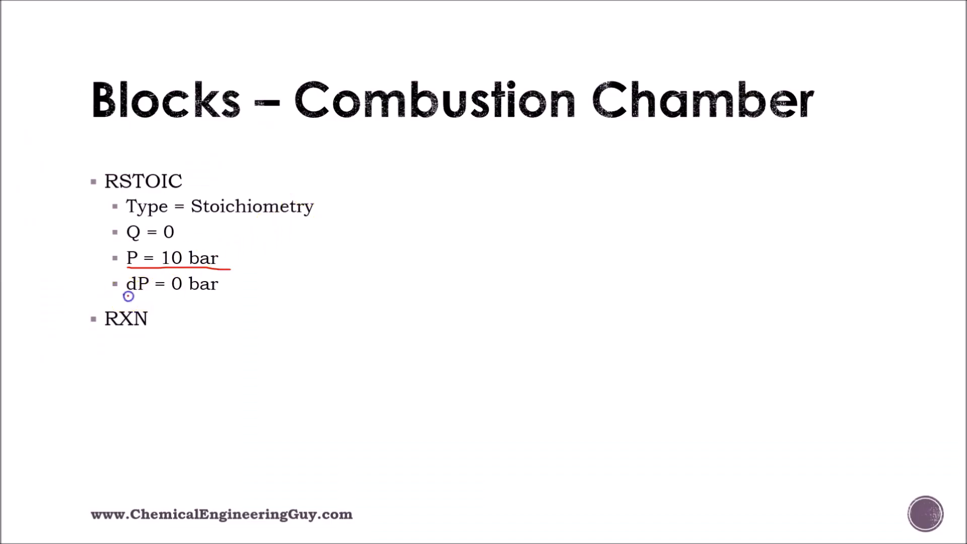
key(alt+Tab)
text(10)
click(285, 231)
double_click(228, 162)
text(0)
click(516, 253)
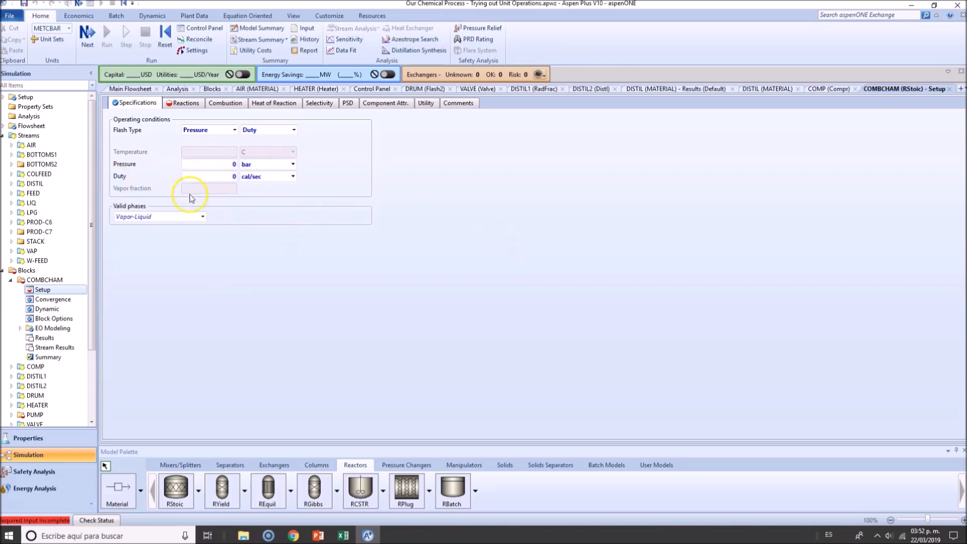
- Open the VAP stream's results from the flowsheet and examine the mole fractions of its components
click(184, 102)
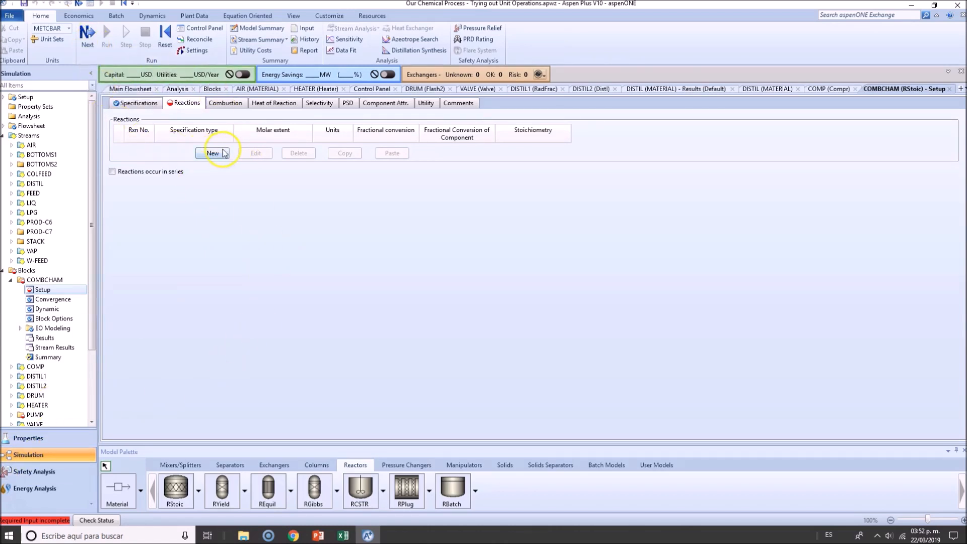
click(138, 92)
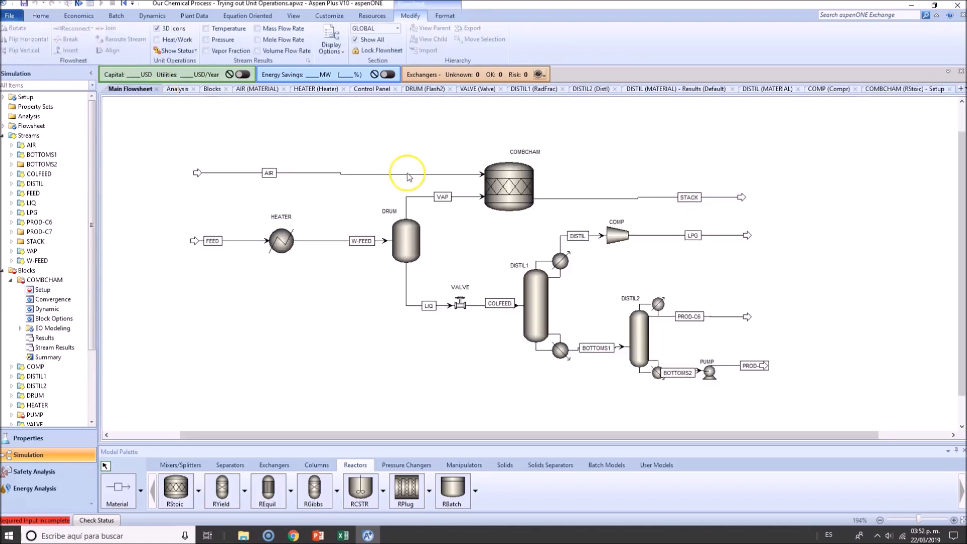
right_click(456, 197)
click(498, 219)
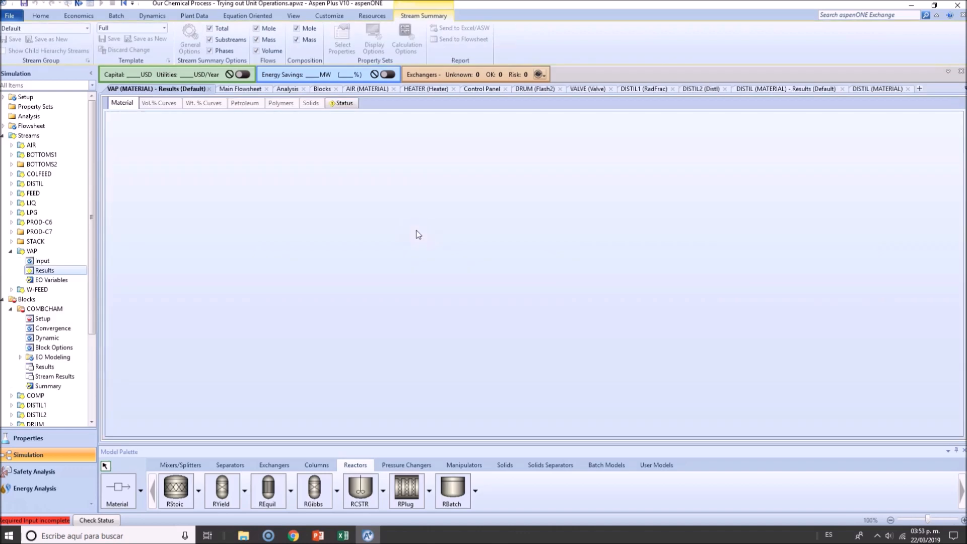
scroll(383, 231, down, 1)
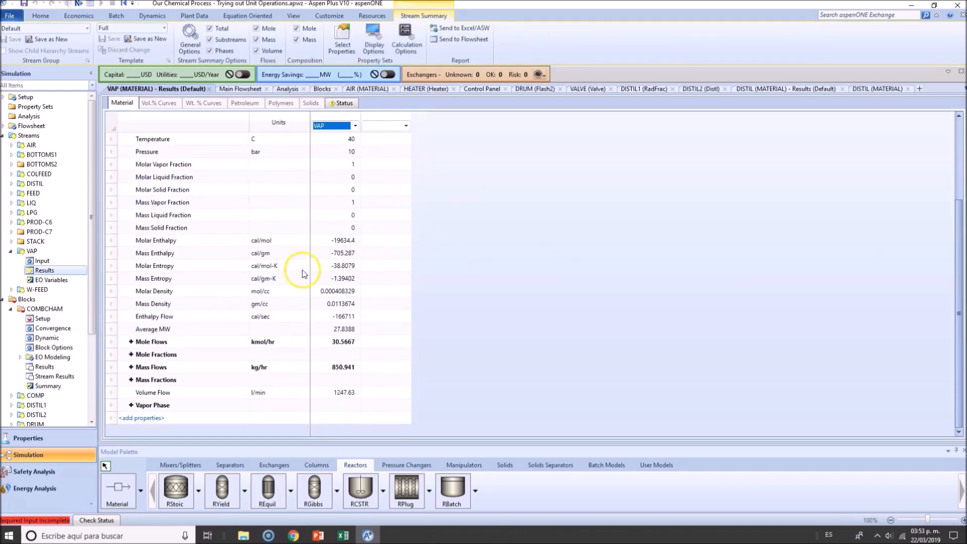
click(131, 355)
scroll(387, 361, down, 2)
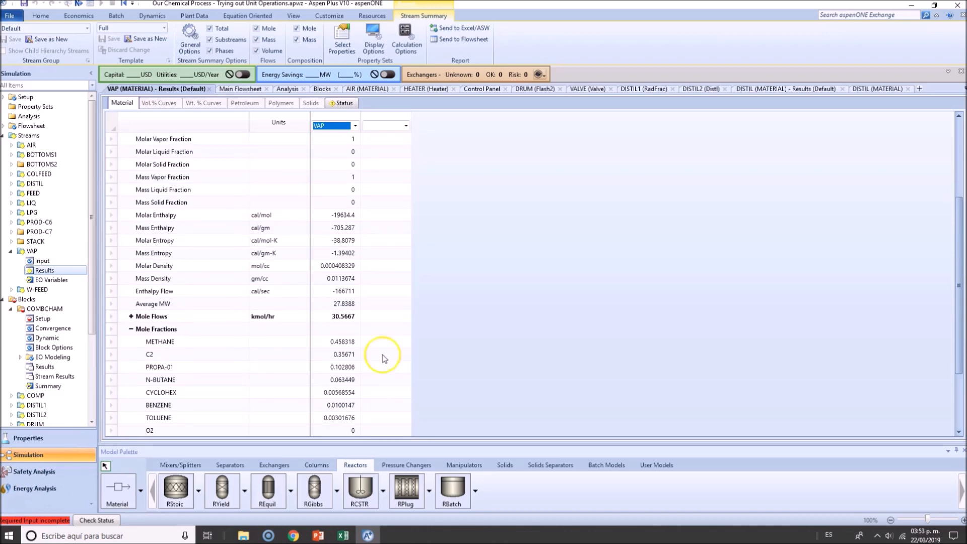
scroll(383, 368, down, 3)
click(349, 280)
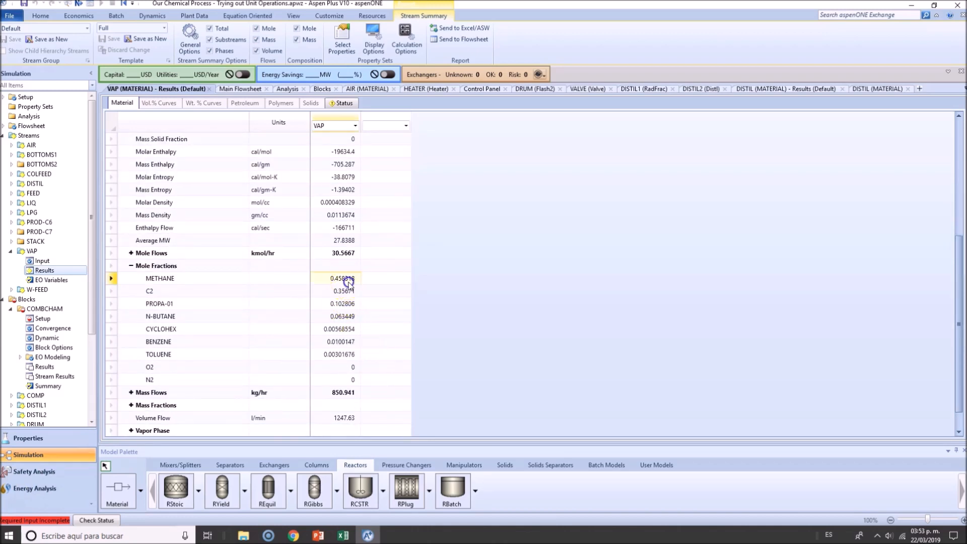
click(345, 293)
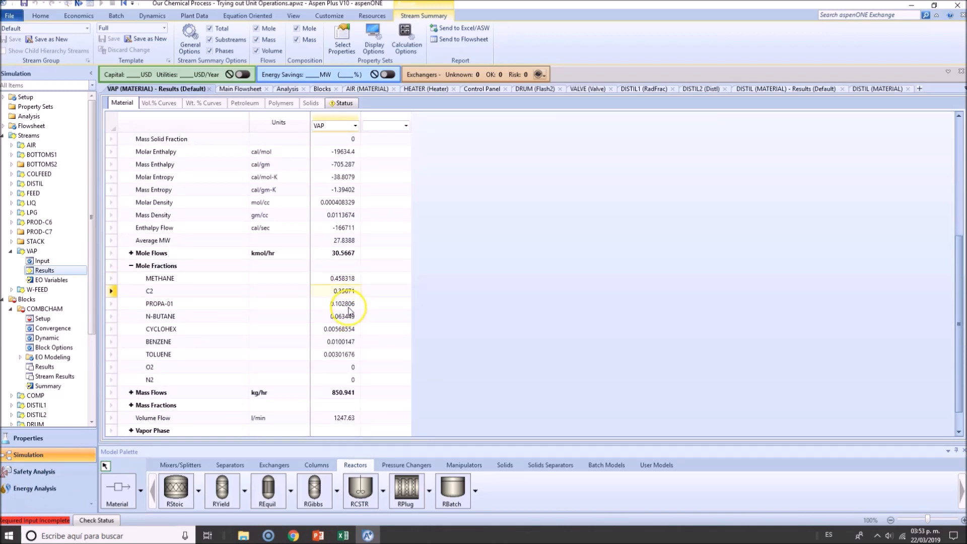
click(351, 305)
click(342, 317)
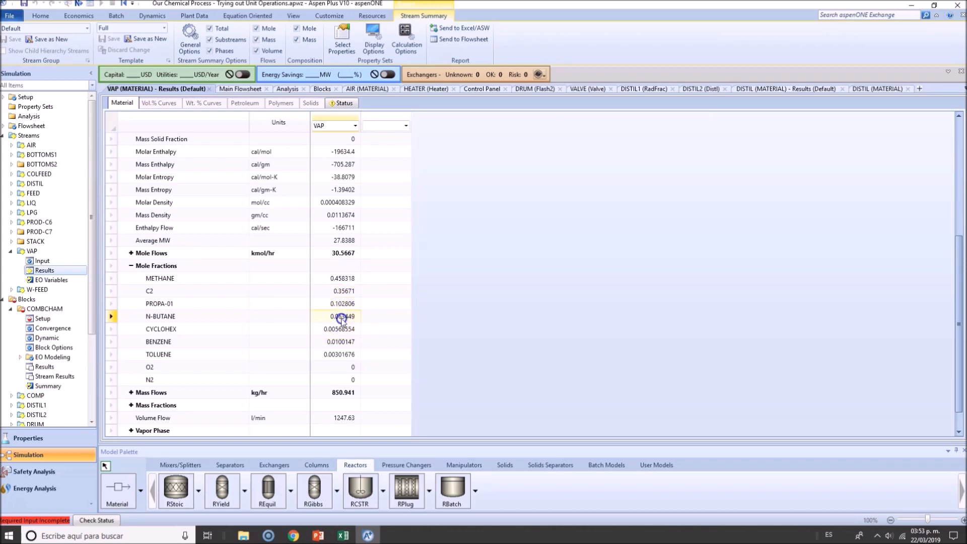
click(342, 357)
- Return to COMBCHAM's reaction specifications and create a new reaction
click(240, 89)
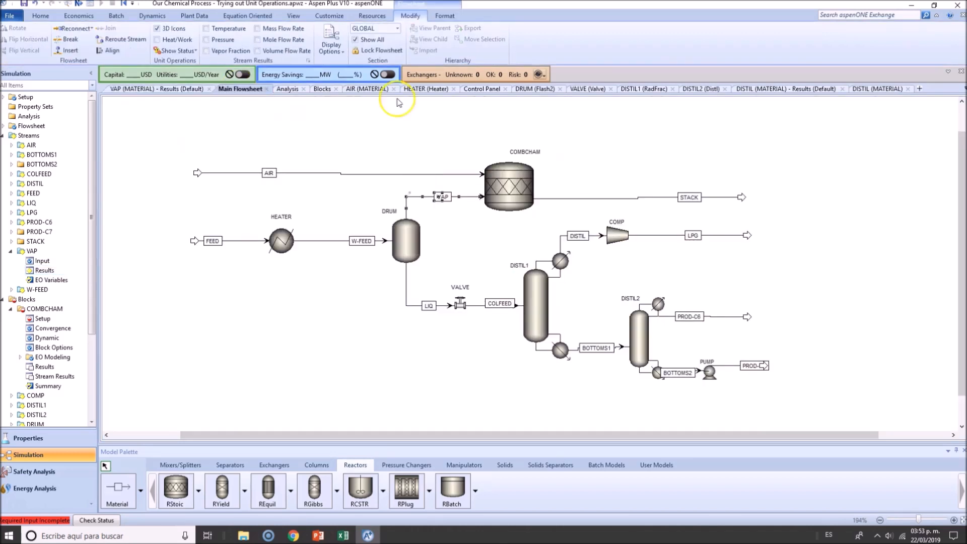
click(519, 186)
click(418, 244)
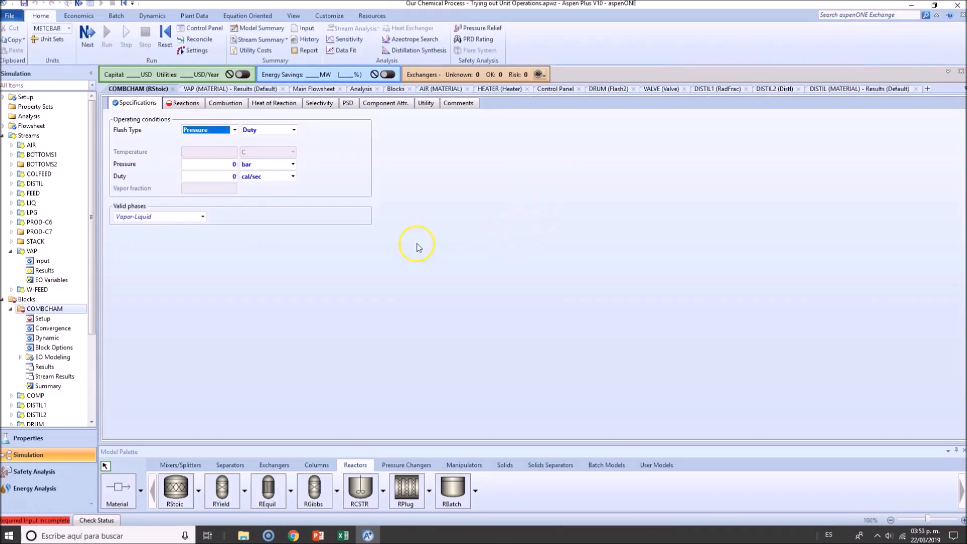
click(184, 103)
click(212, 154)
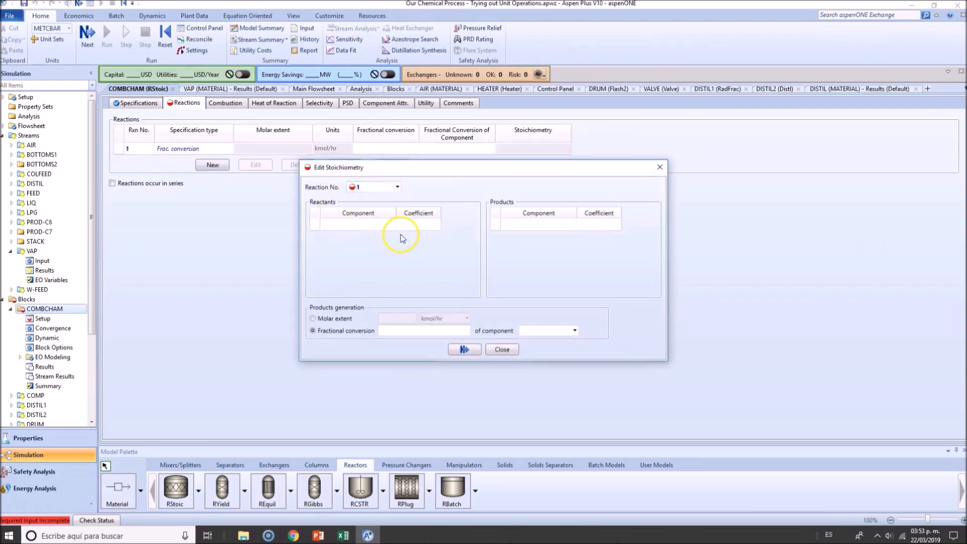
- Add METHANE and O2 as the reactants of reaction 1 and close its stoichiometry
click(394, 222)
click(396, 233)
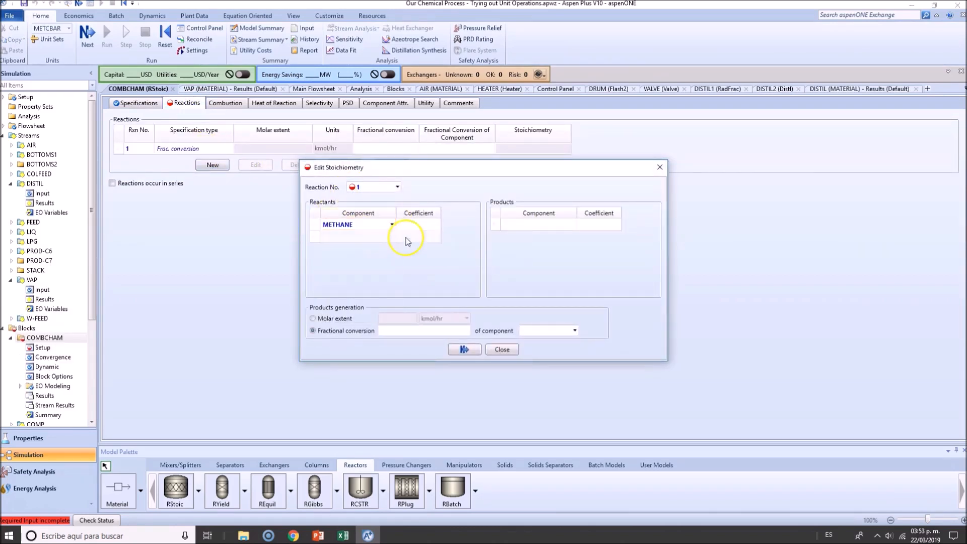
click(433, 228)
click(391, 235)
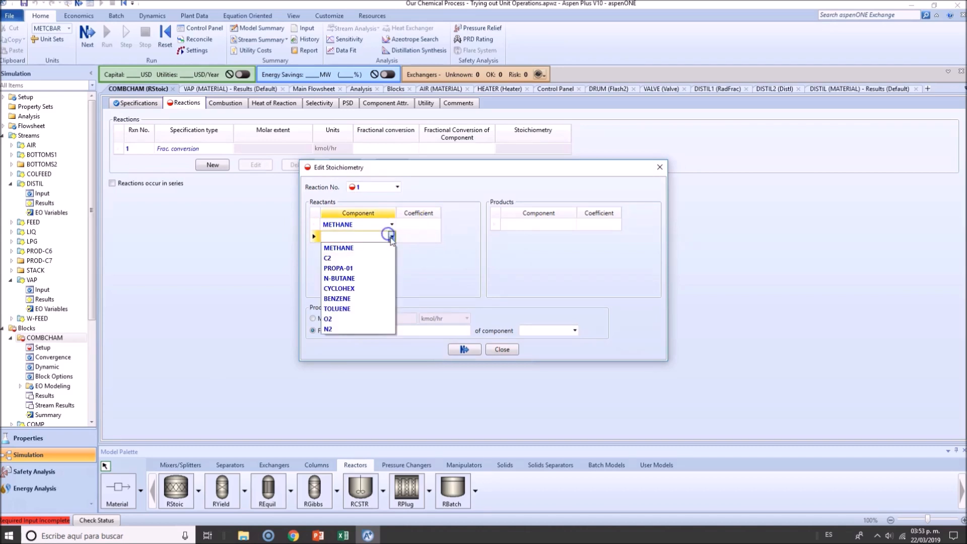
click(336, 319)
click(571, 225)
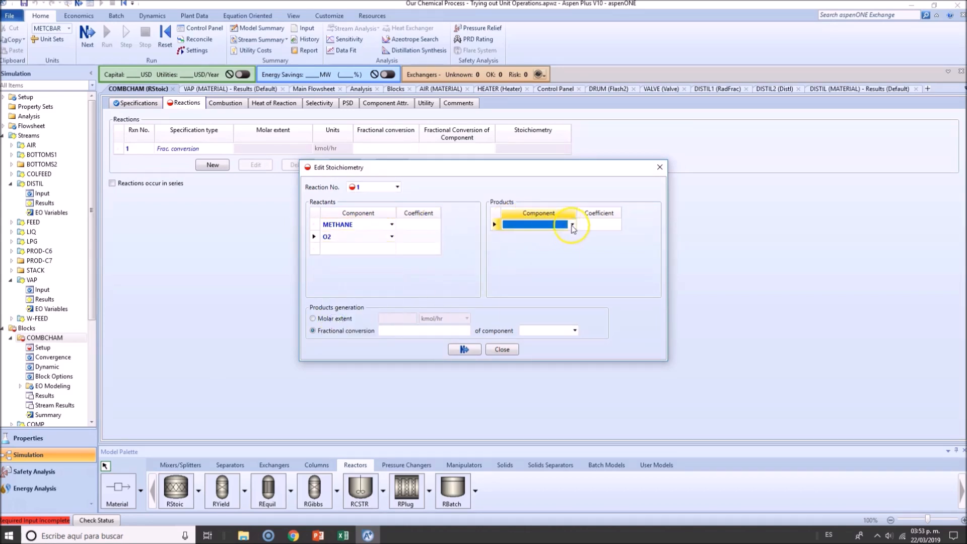
click(606, 287)
click(502, 349)
- Switch to the Properties environment and add CO2 and H2O to the component list, accepting the parameter update
click(78, 437)
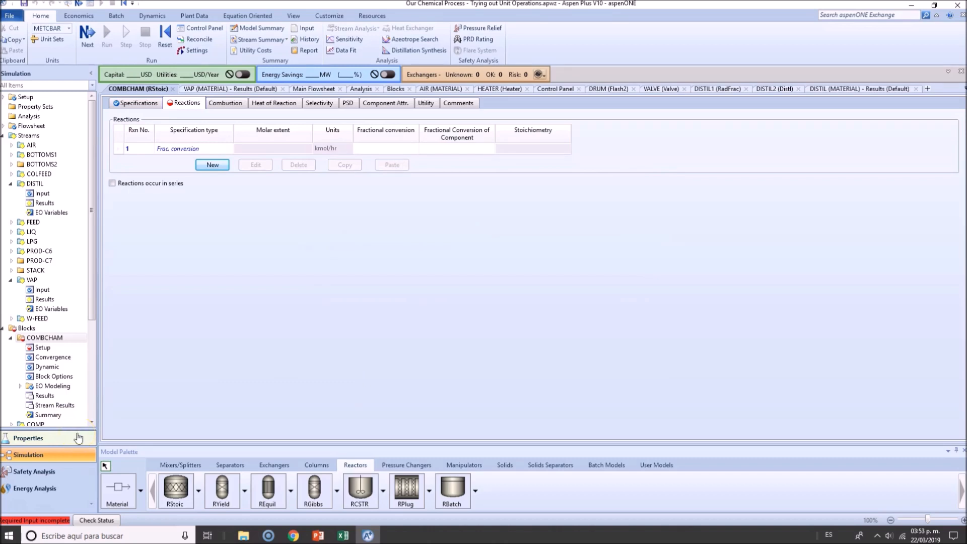
click(53, 442)
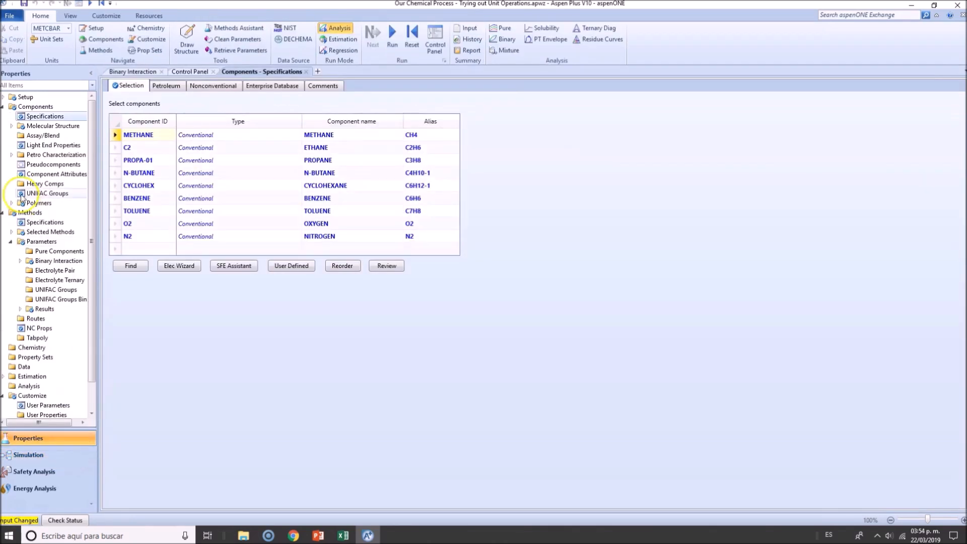
click(72, 117)
click(153, 249)
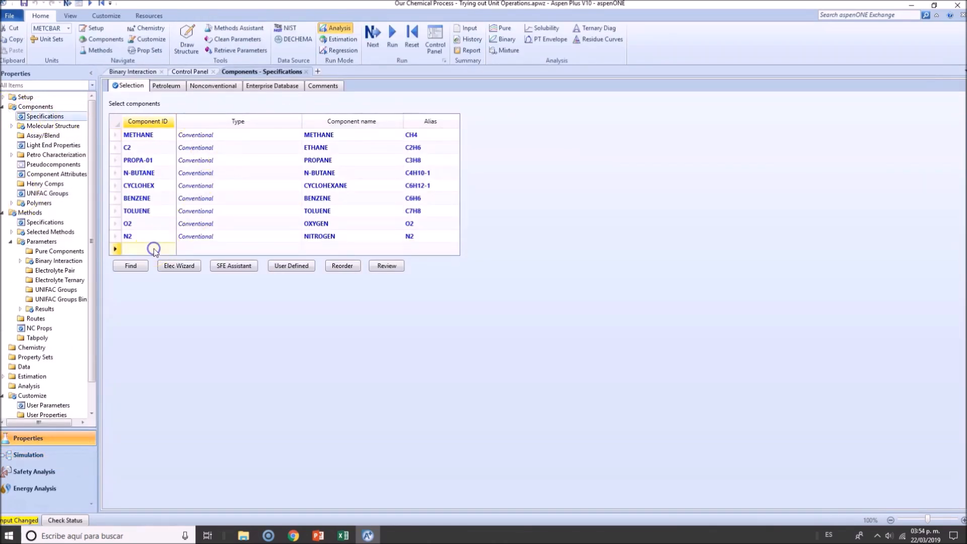
text(CO2)
key(Return)
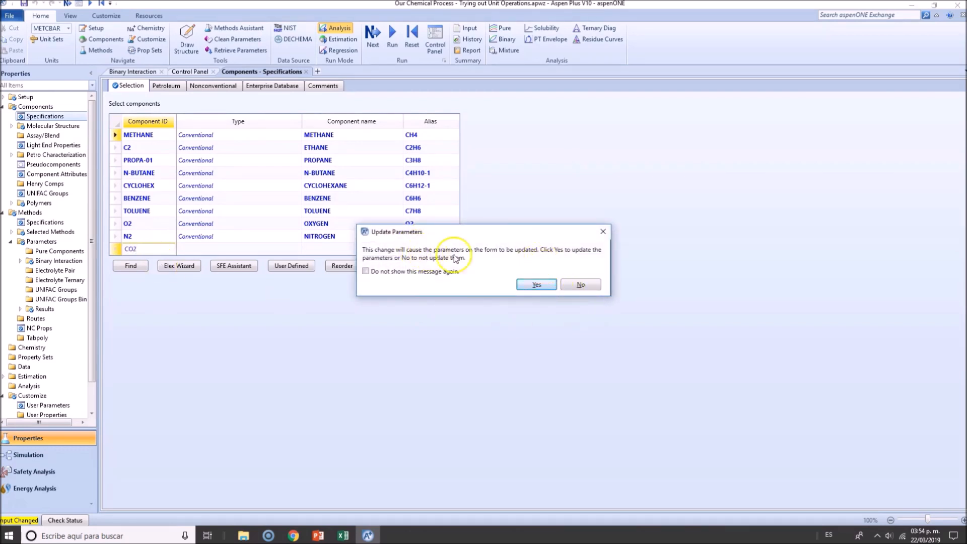
click(537, 284)
click(137, 262)
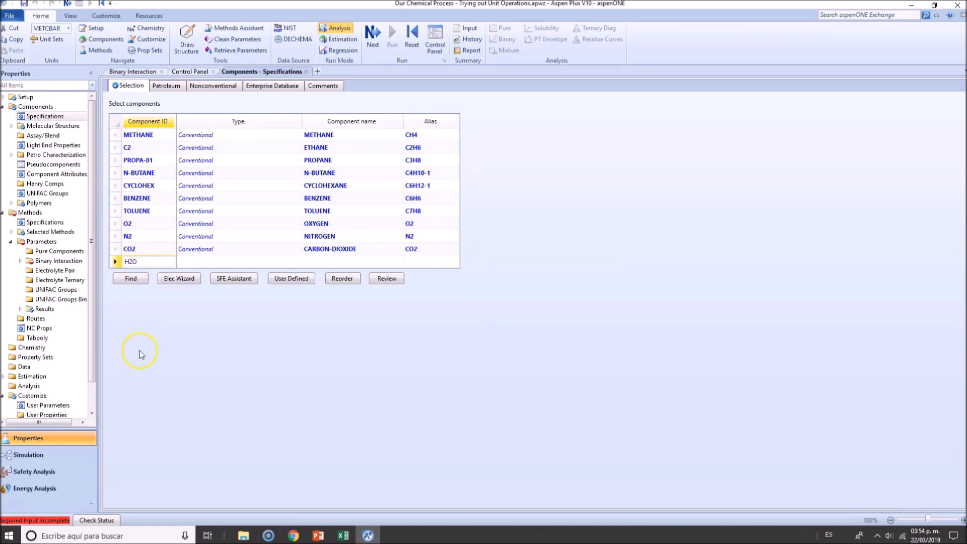
text(H2O)
key(Return)
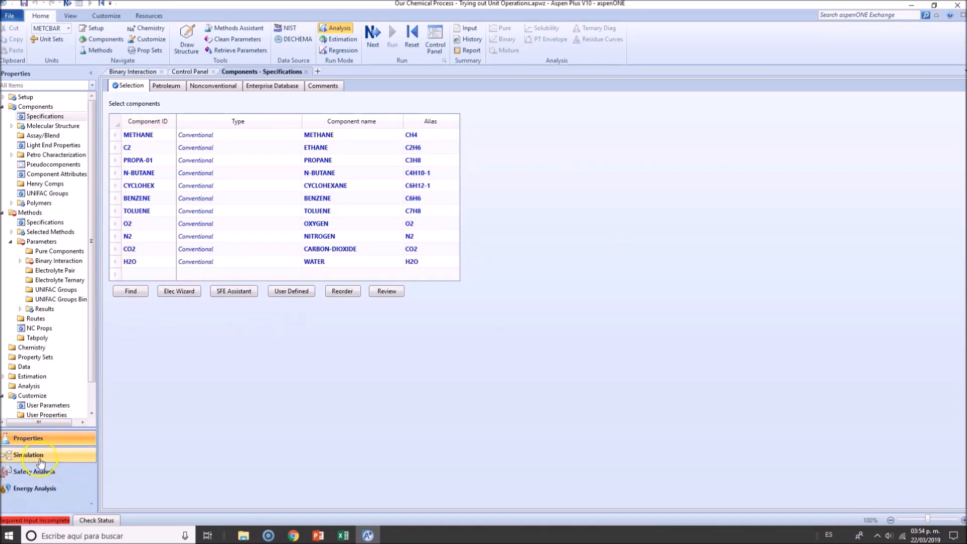
- Proceed to the binary interaction parameters for the new components and collapse the expanded groups in the navigation tree
click(373, 34)
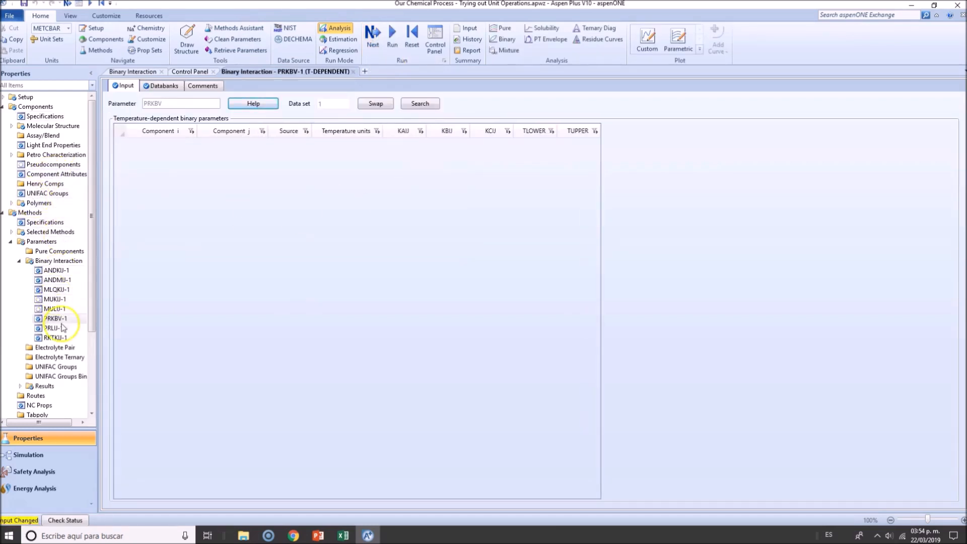
click(3, 213)
click(2, 107)
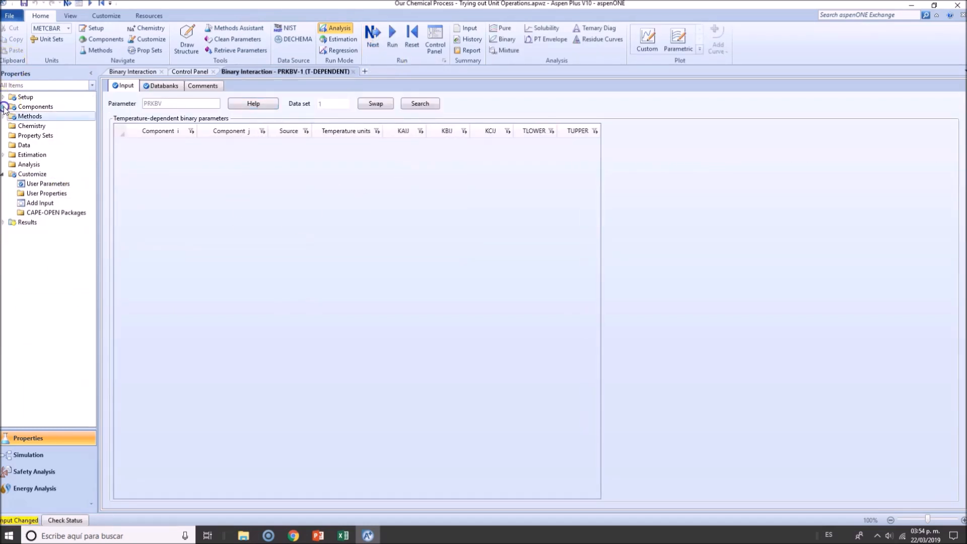
click(3, 174)
click(20, 126)
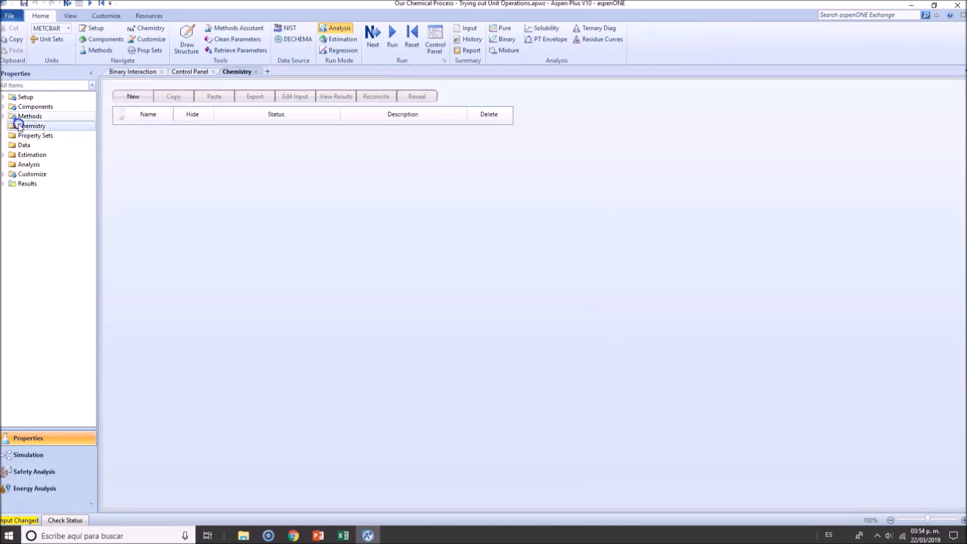
click(25, 117)
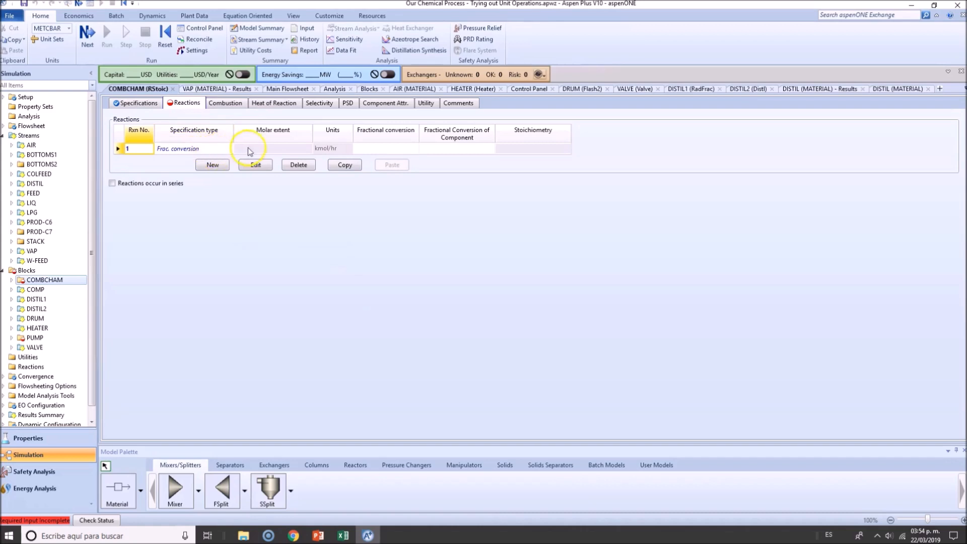
- Reopen the stoichiometry of COMBCHAM's reaction 1 and set the reactant coefficients to -1 for METHANE and -2 for O2
click(221, 149)
click(229, 148)
click(192, 168)
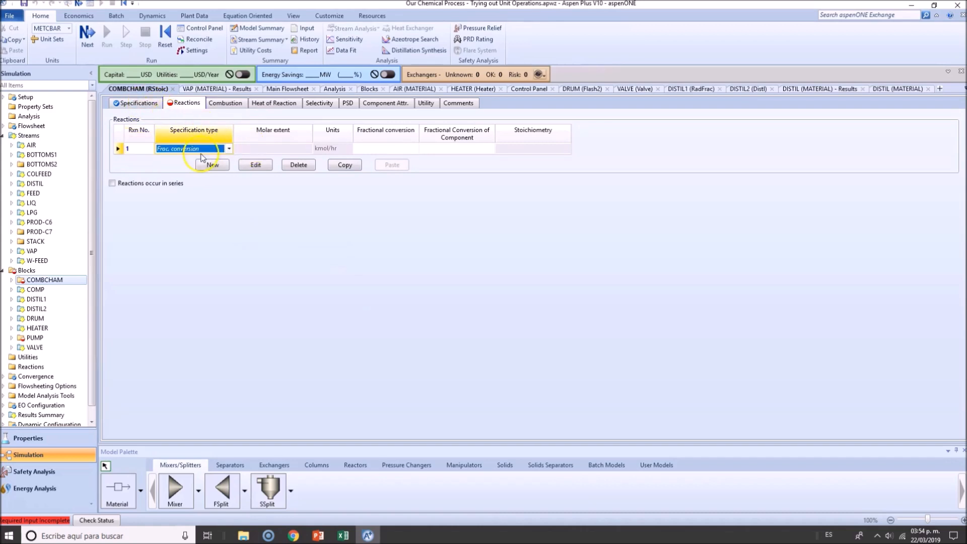
click(140, 154)
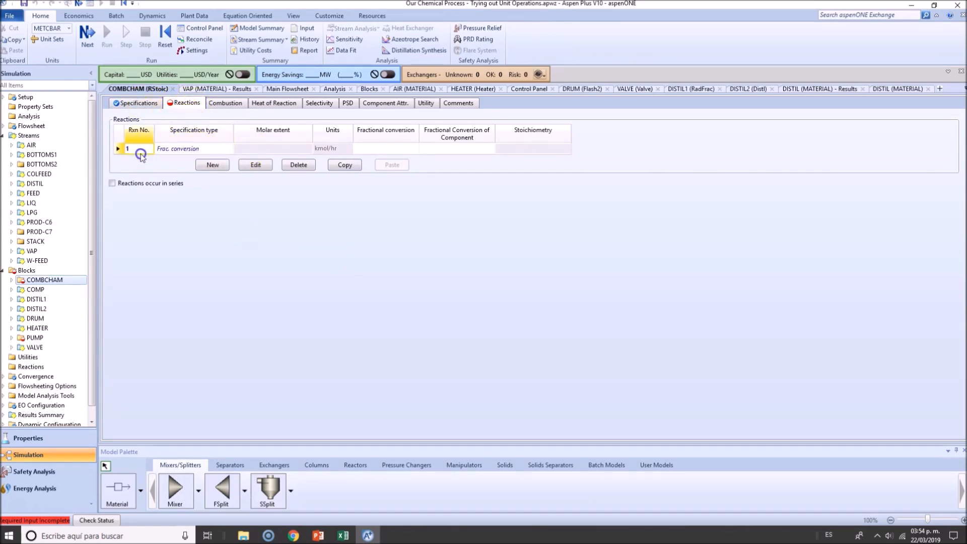
click(253, 165)
click(436, 225)
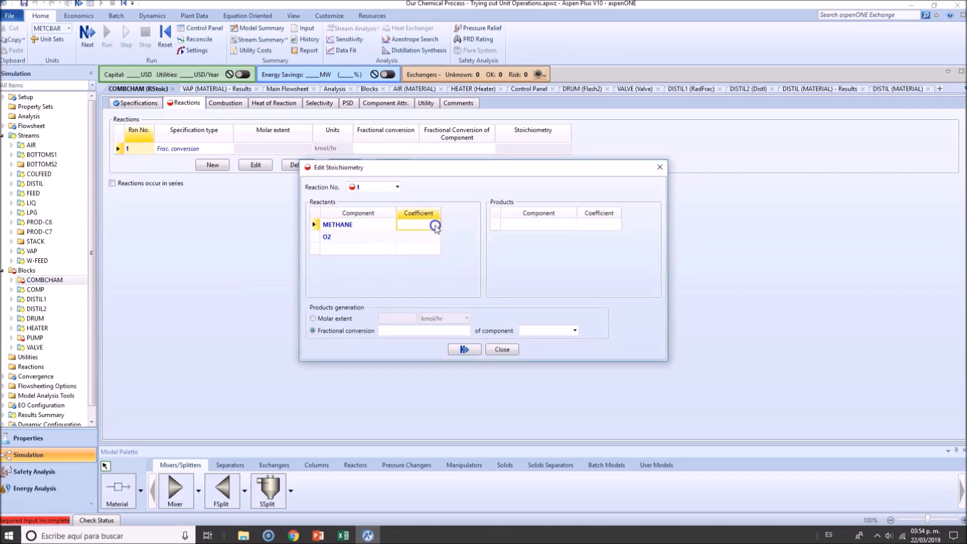
key(Return)
click(432, 235)
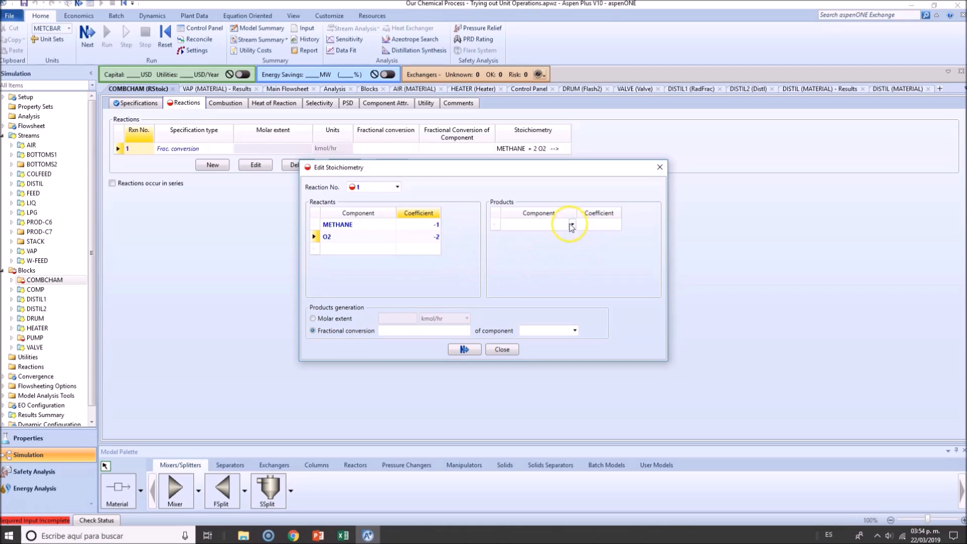
- Add CO2 with coefficient 1 and H2O with coefficient 2 as the products of reaction 1
click(572, 224)
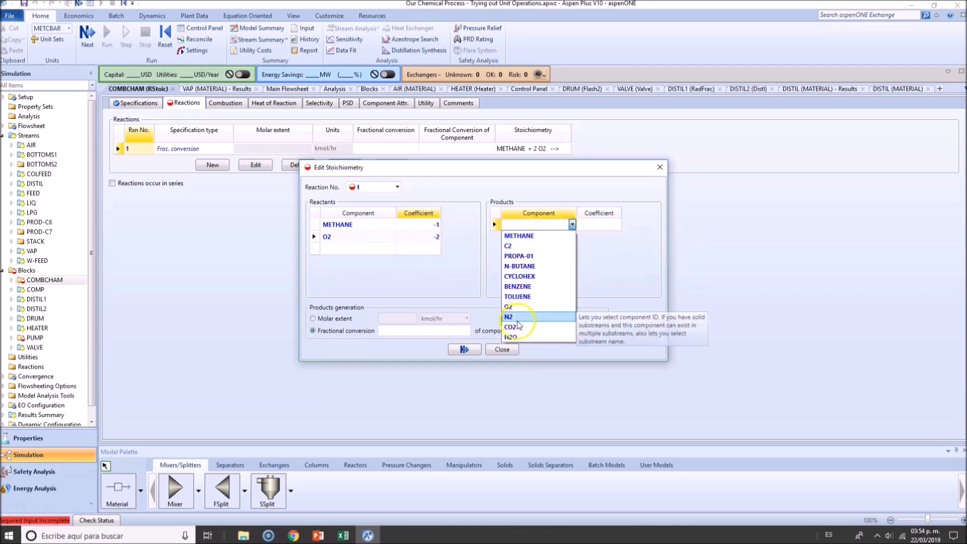
click(519, 326)
click(573, 237)
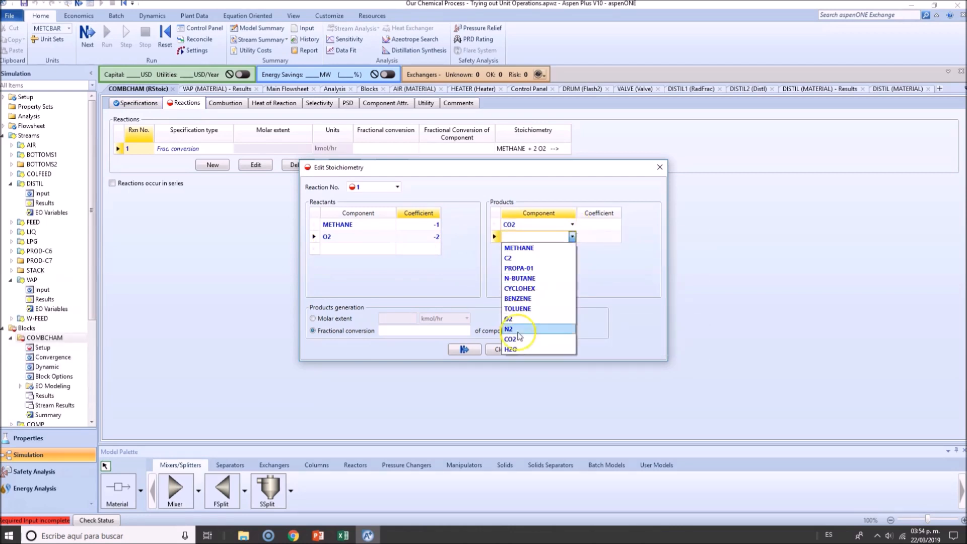
click(510, 350)
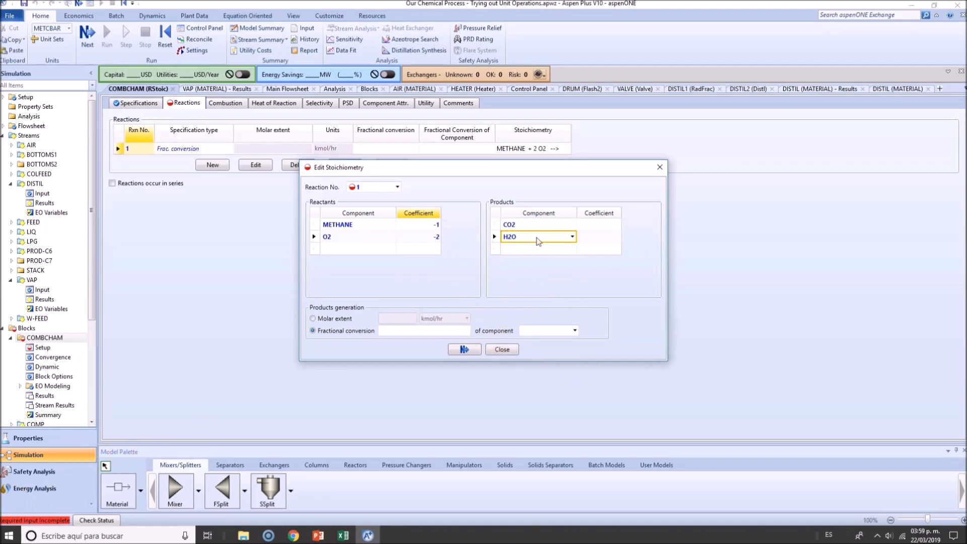
click(598, 226)
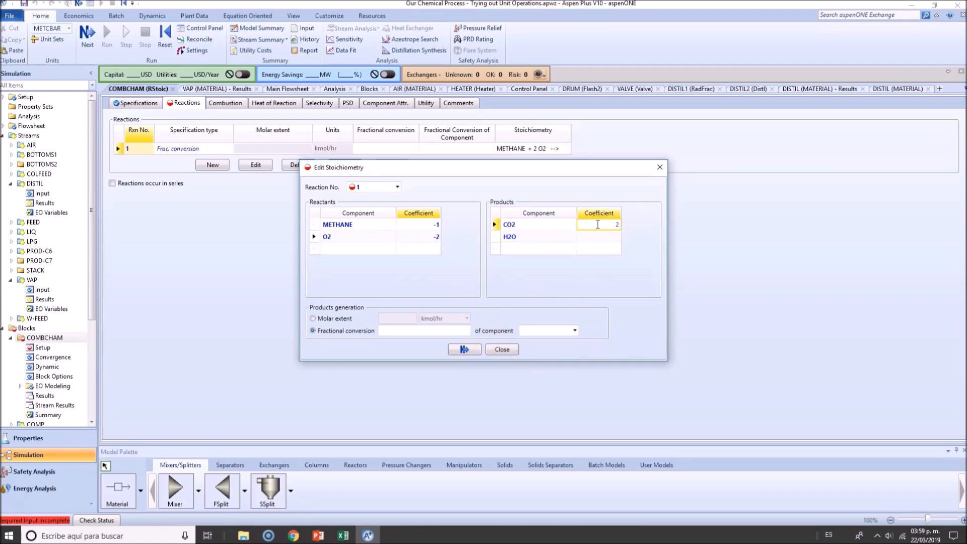
click(608, 237)
text(2)
key(Return)
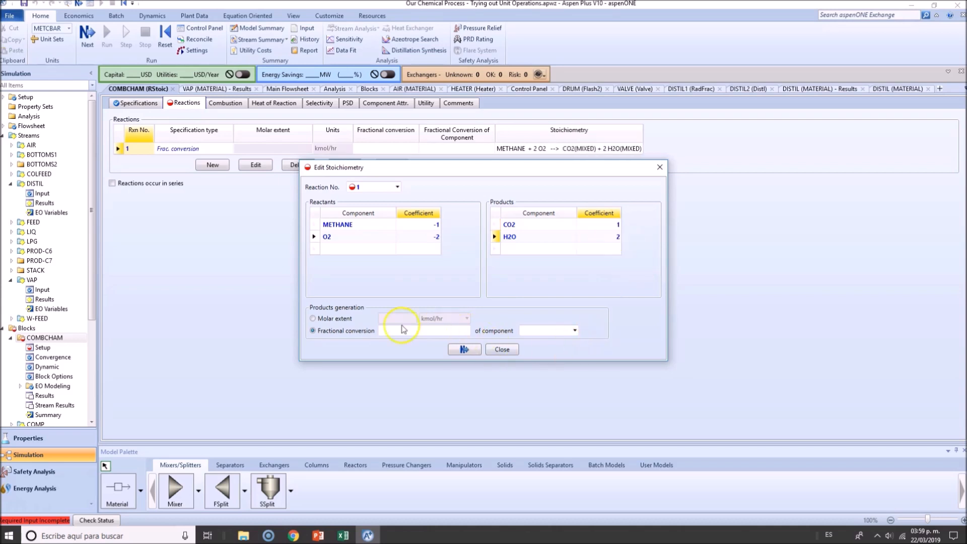
- Set reaction 1's fractional conversion to 1 of component METHANE and finish the reaction
click(413, 331)
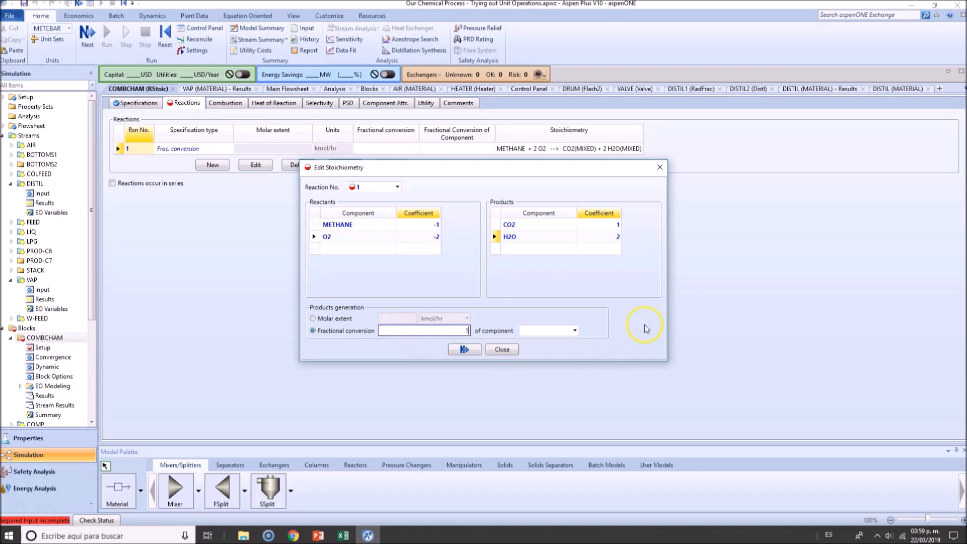
click(575, 331)
click(602, 341)
click(463, 350)
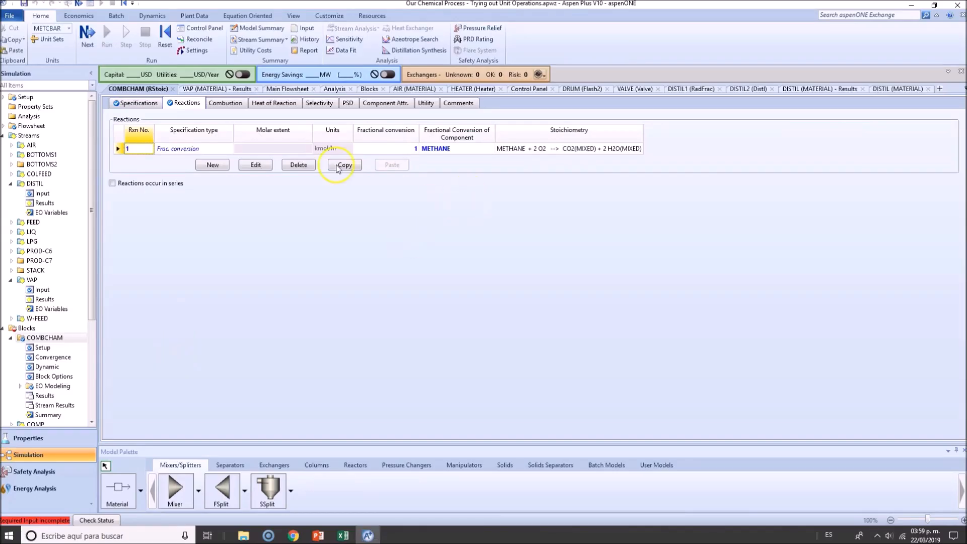
- Create reaction 2 in COMBCHAM with C2 and O2 as its reactants
click(209, 167)
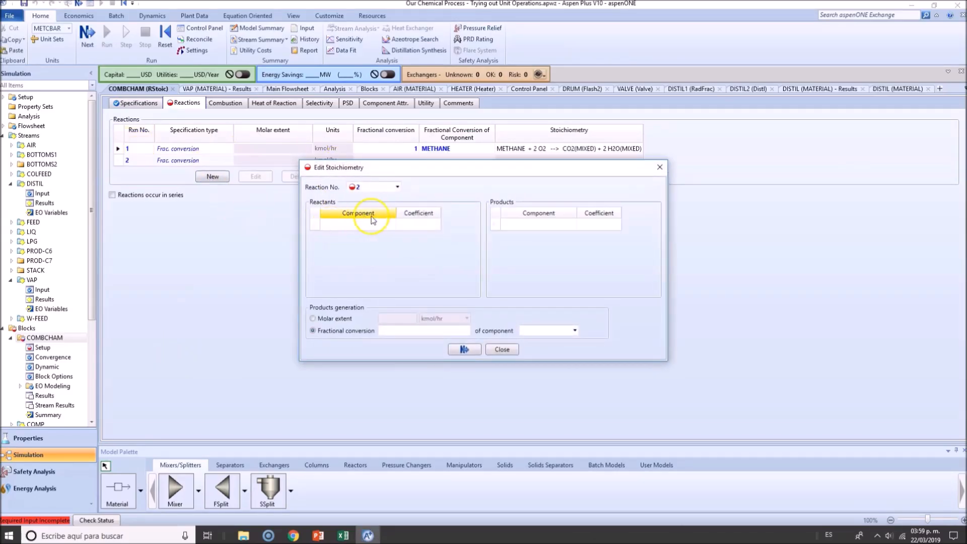
click(381, 225)
click(391, 224)
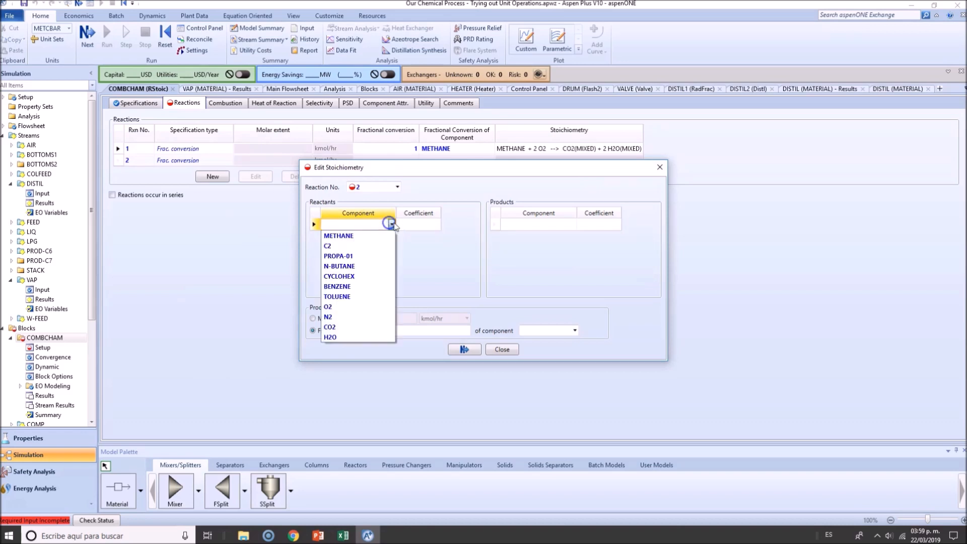
click(374, 244)
click(393, 238)
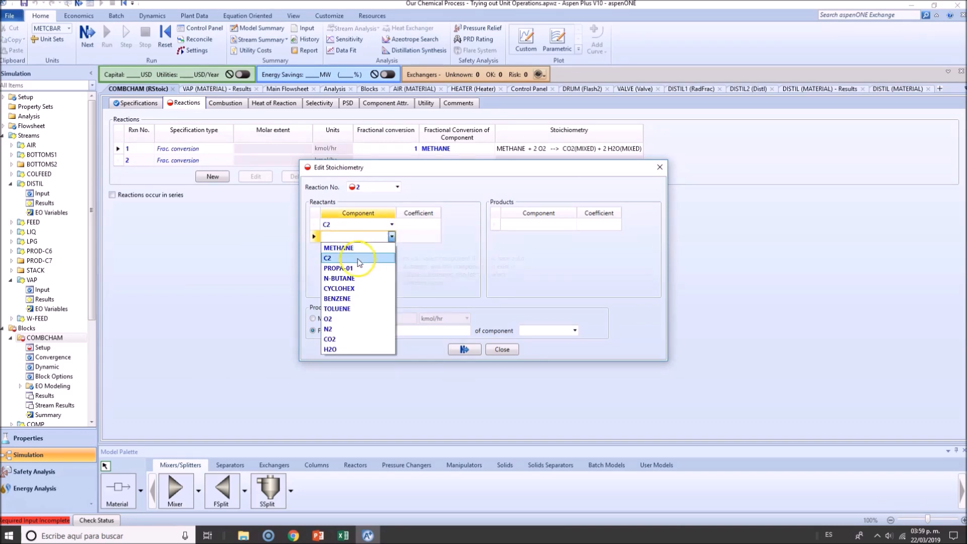
click(346, 323)
- Add CO2 and H2O as the products of reaction 2
click(568, 223)
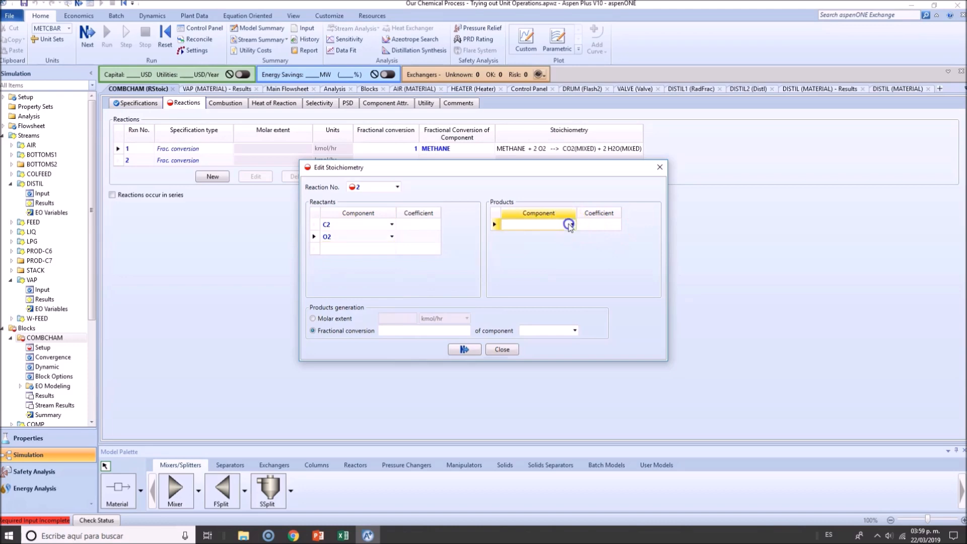
click(572, 225)
click(524, 326)
click(564, 236)
click(572, 236)
click(513, 349)
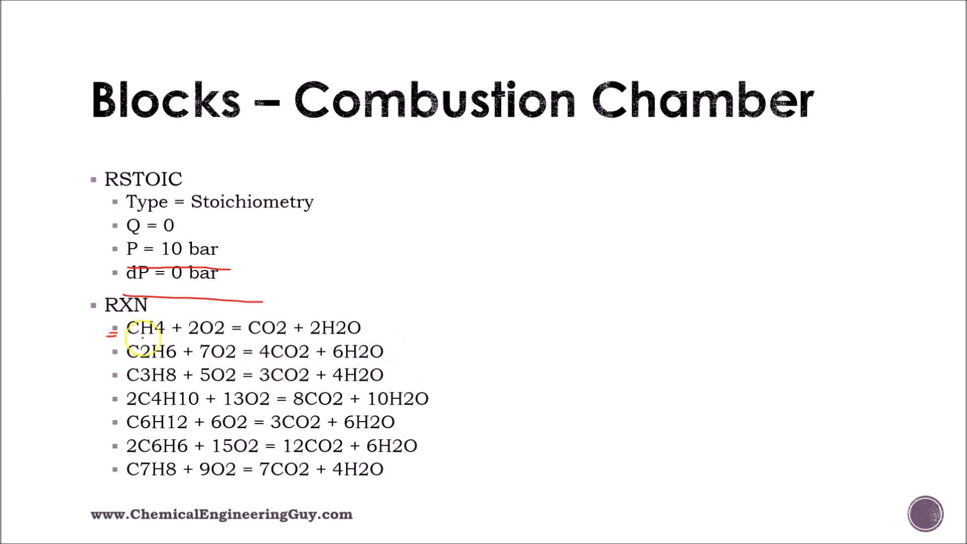
- Check the C2H6 combustion equation on the slide and set reaction 2's coefficients to C2 -1, O2 -7, CO2 4 and H2O 6
drag(111, 355, 122, 355)
drag(110, 361, 123, 360)
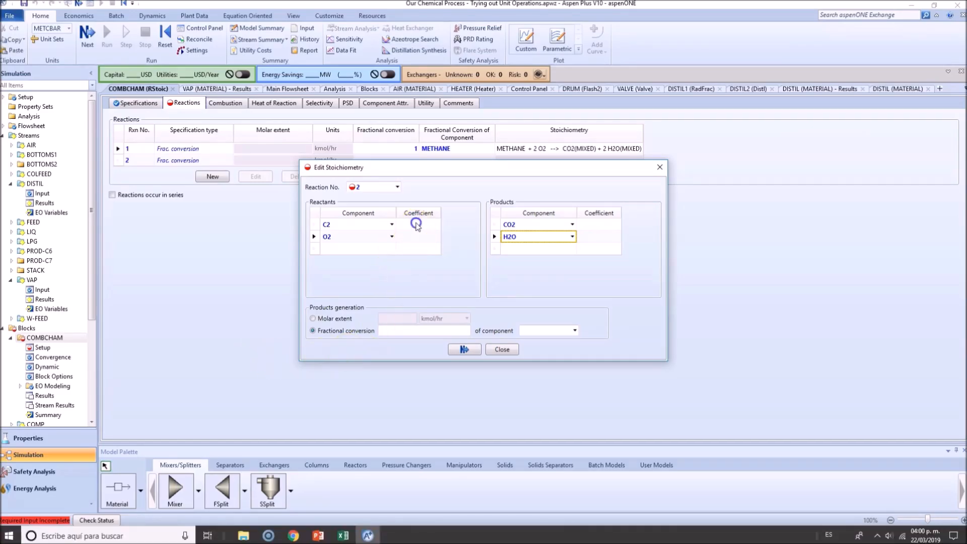
click(416, 225)
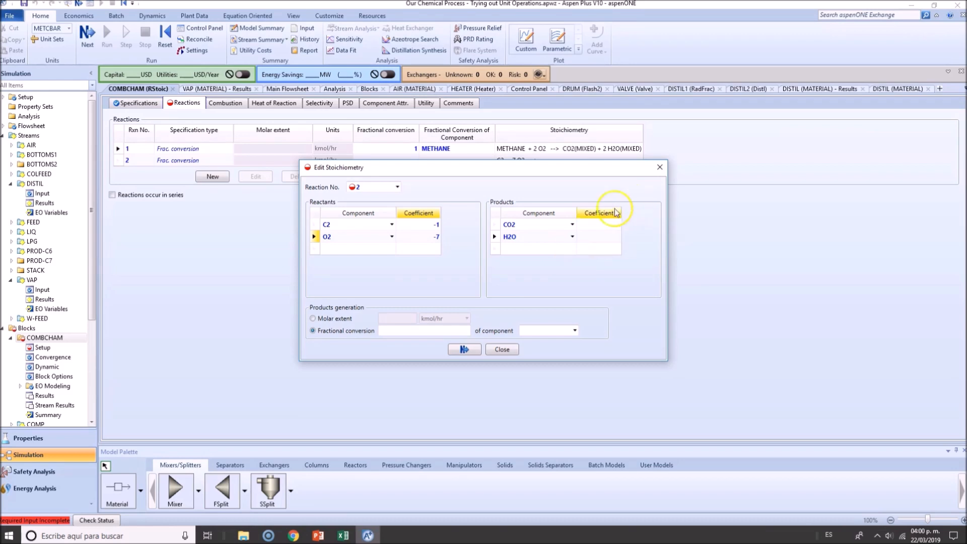
click(606, 224)
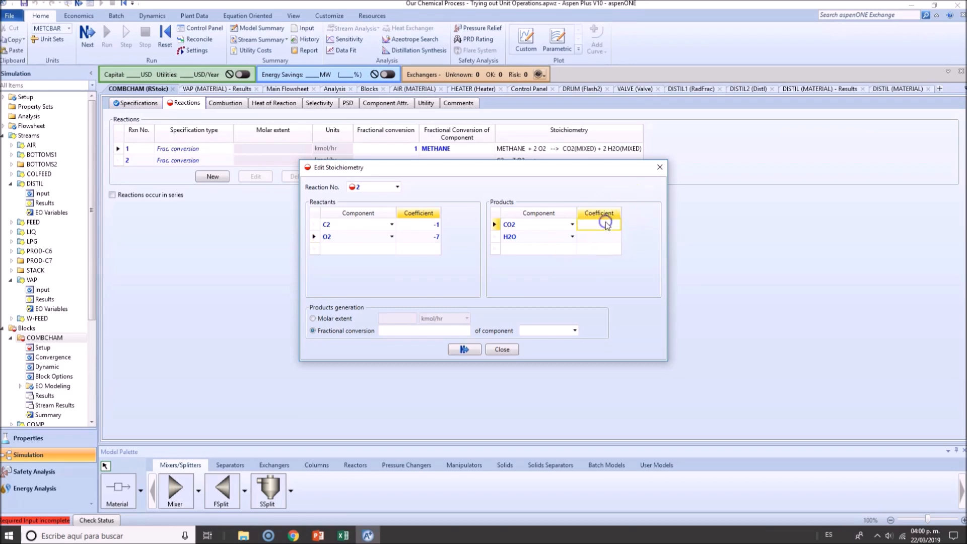
text(4)
click(601, 241)
text(6)
key(Return)
- Set reaction 2's fractional conversion to 1 of component C2 and finish the reaction
click(446, 330)
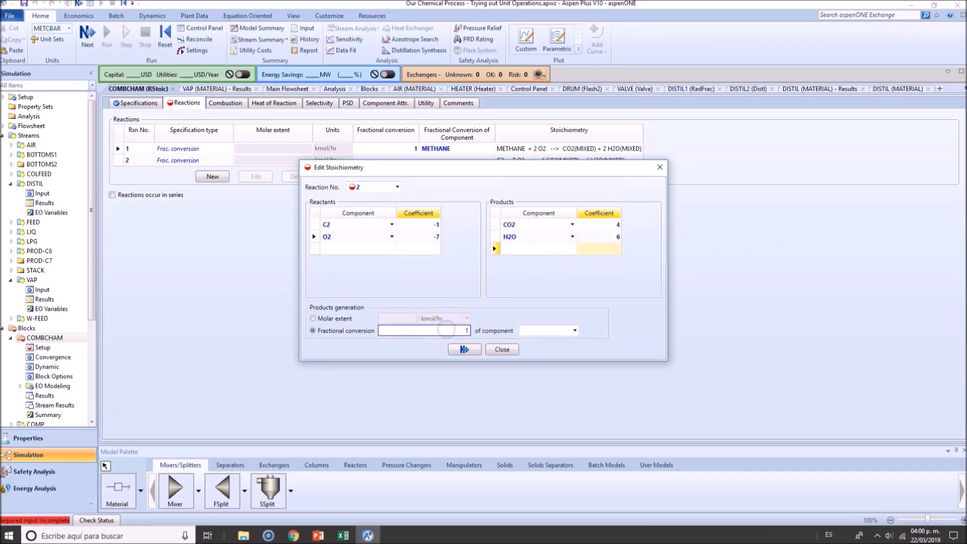
click(575, 330)
click(549, 348)
click(465, 349)
- Create reaction 3 in COMBCHAM with PROPA-01 and O2 as its reactants
click(216, 178)
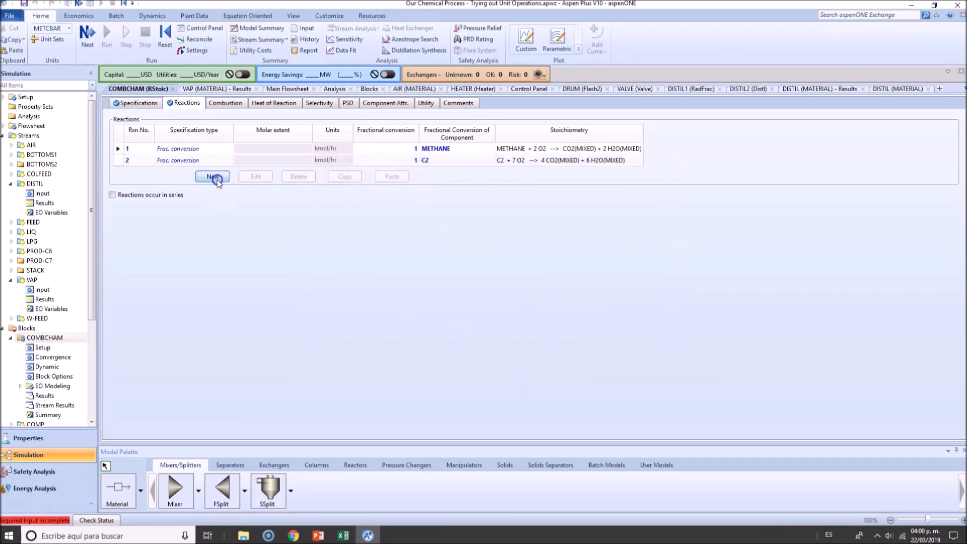
click(388, 225)
click(392, 224)
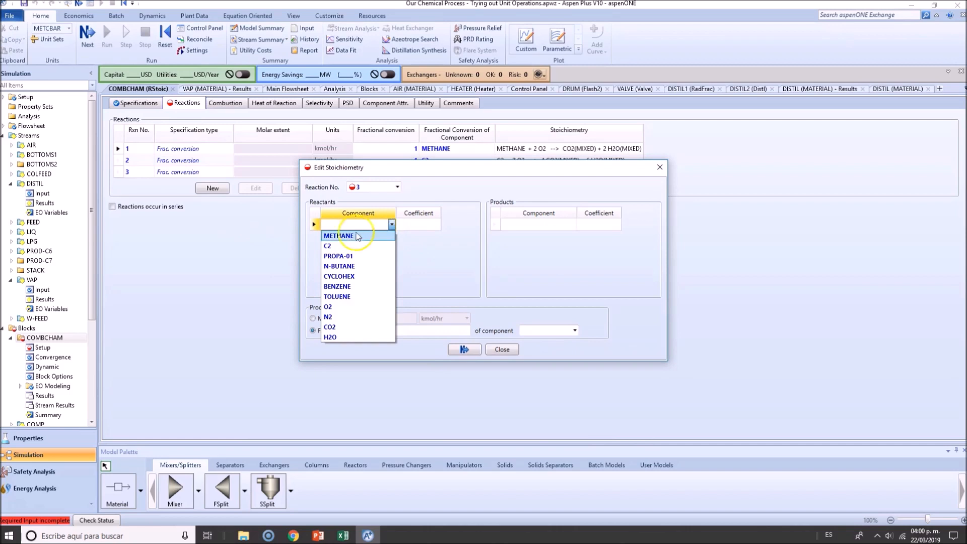
click(343, 256)
click(391, 237)
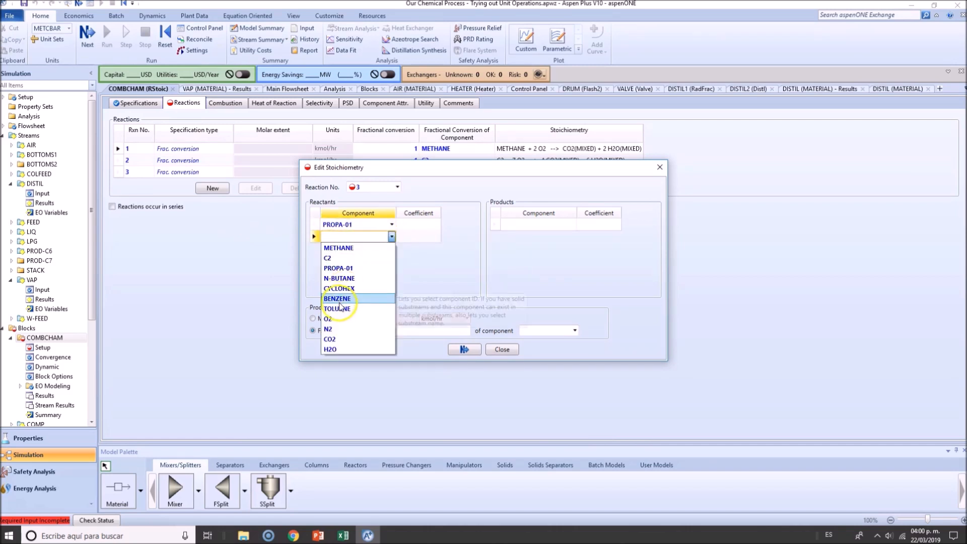
click(332, 319)
- Add CO2 and H2O as the products of reaction 3
click(566, 224)
click(572, 225)
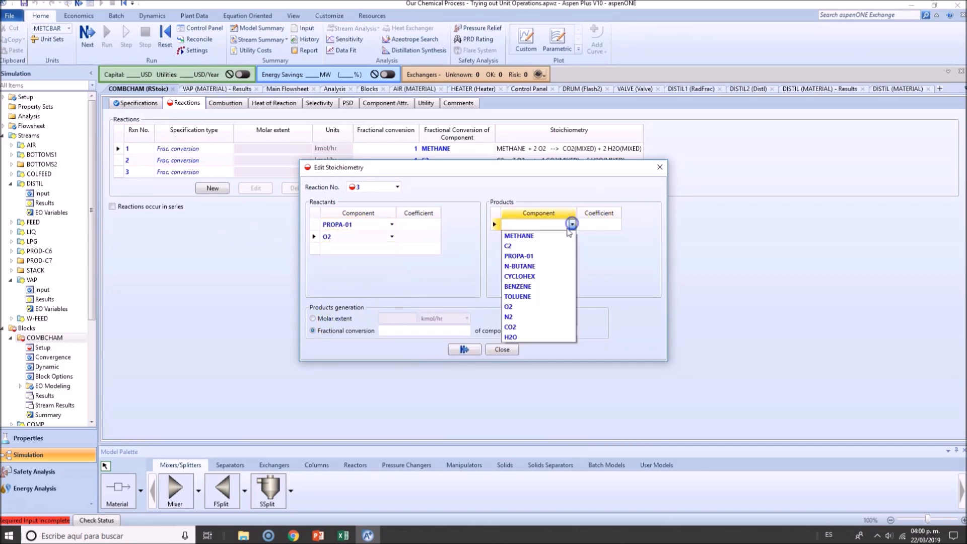
click(547, 327)
click(567, 237)
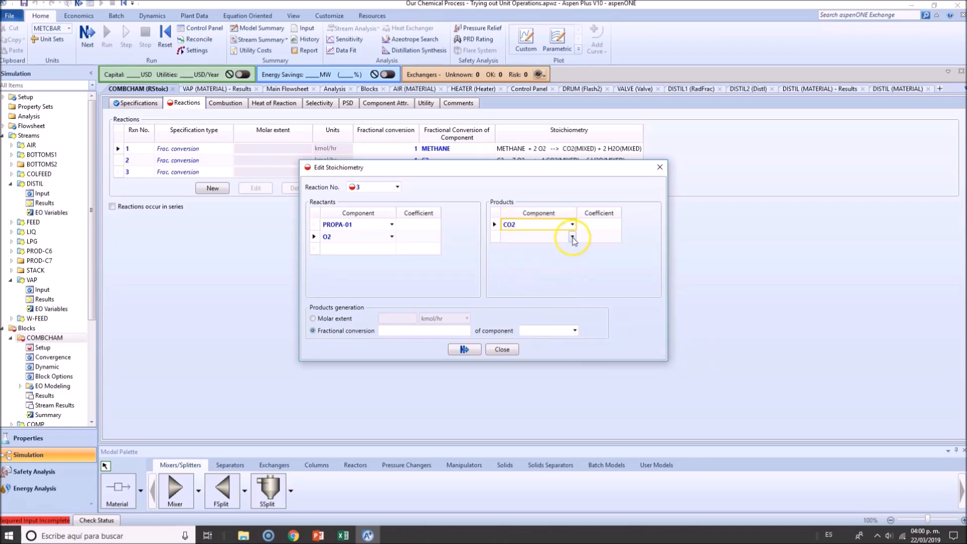
click(573, 237)
click(537, 348)
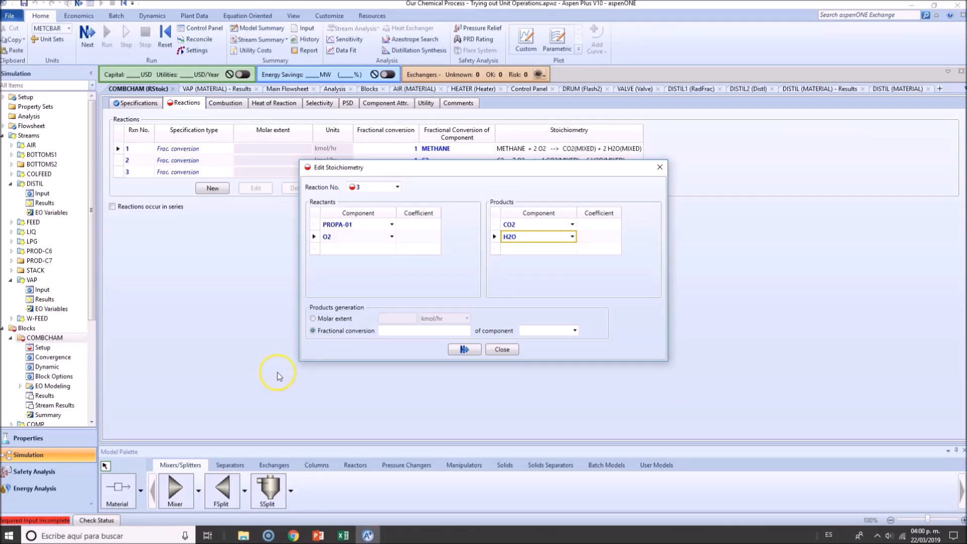
- Set reaction 3's coefficients to PROPA-01 -1, O2 -5, CO2 3 and H2O 4
click(418, 224)
text(-1)
click(423, 237)
text(5)
click(598, 225)
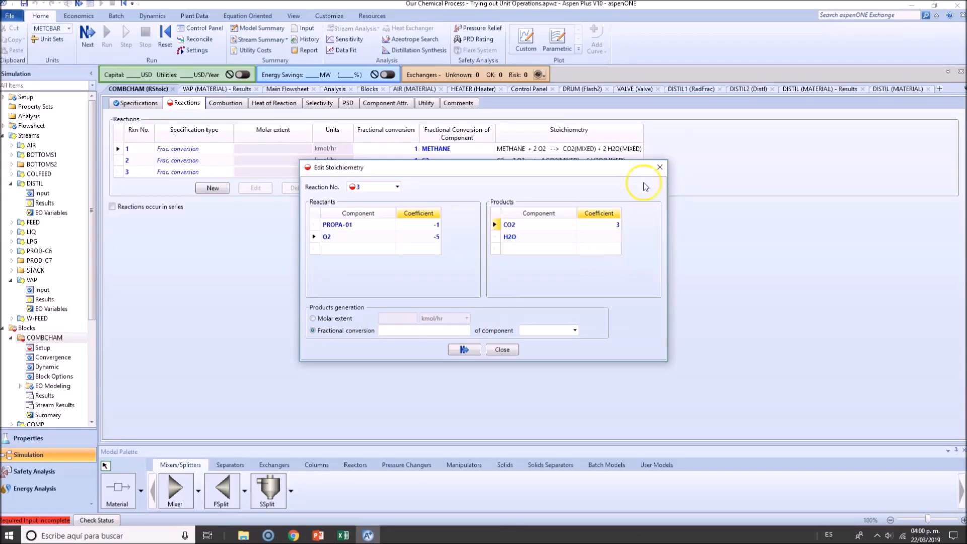
click(607, 236)
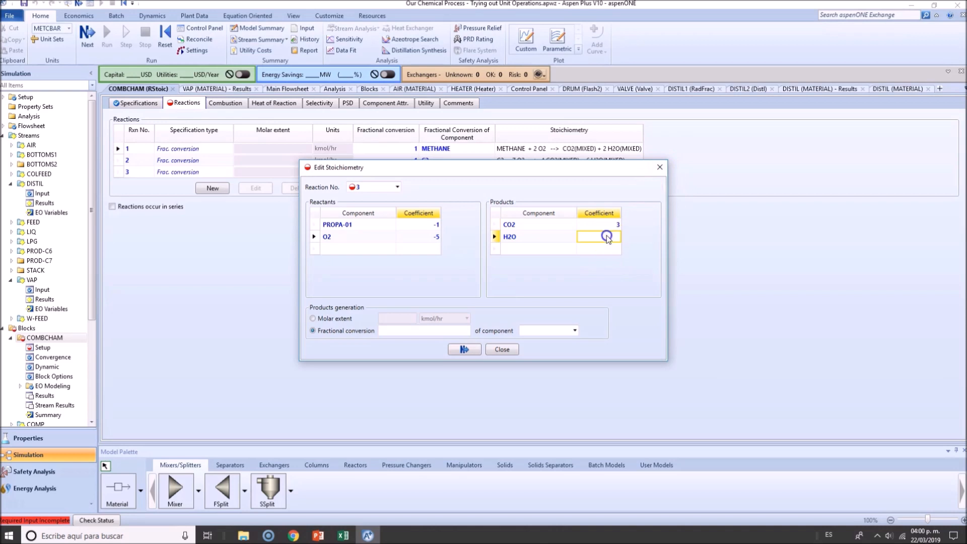
text(4)
- Set reaction 3's fractional conversion to 1 of component PROPA-01 and finish the reaction
click(449, 331)
text(1)
click(560, 331)
click(558, 331)
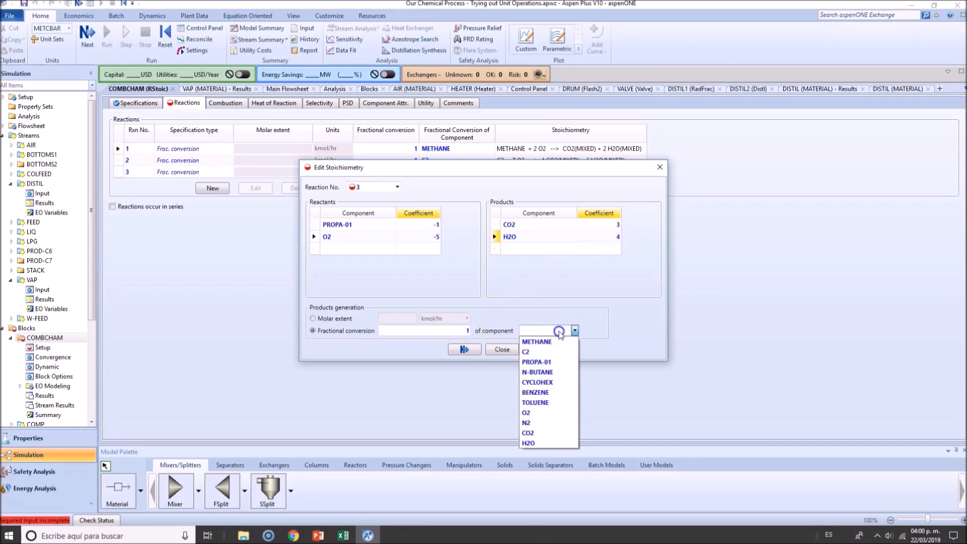
click(541, 351)
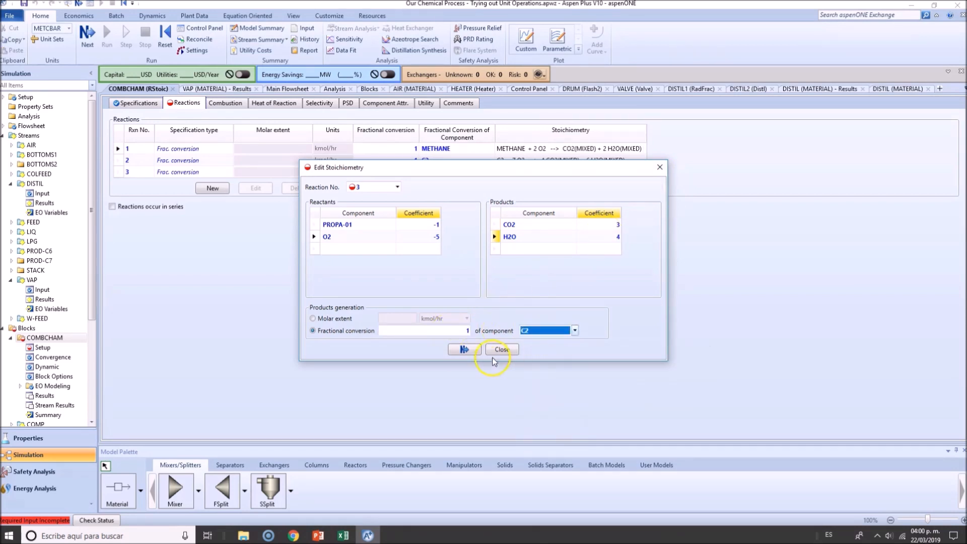
click(555, 330)
click(535, 362)
click(466, 351)
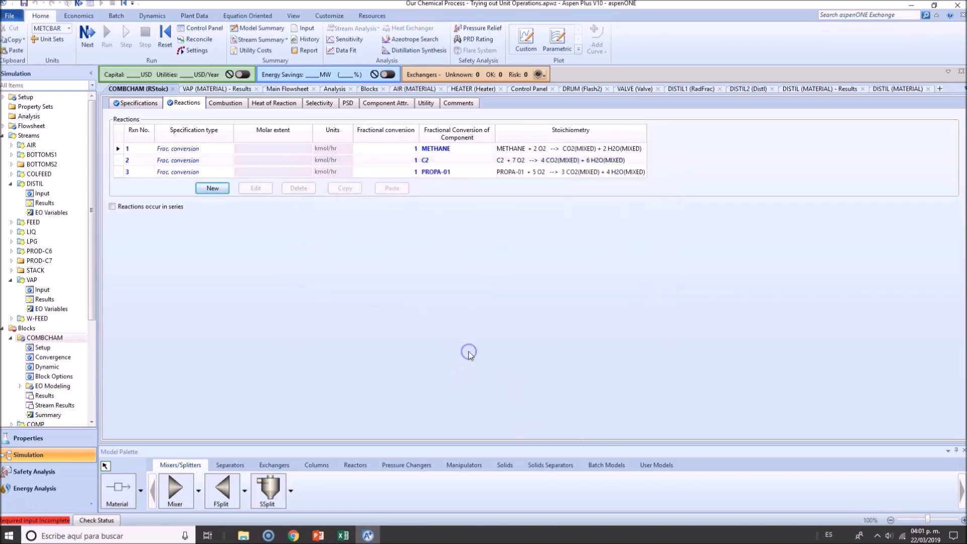
- Create reaction 4 in COMBCHAM with N-BUTANE as its first reactant
click(221, 190)
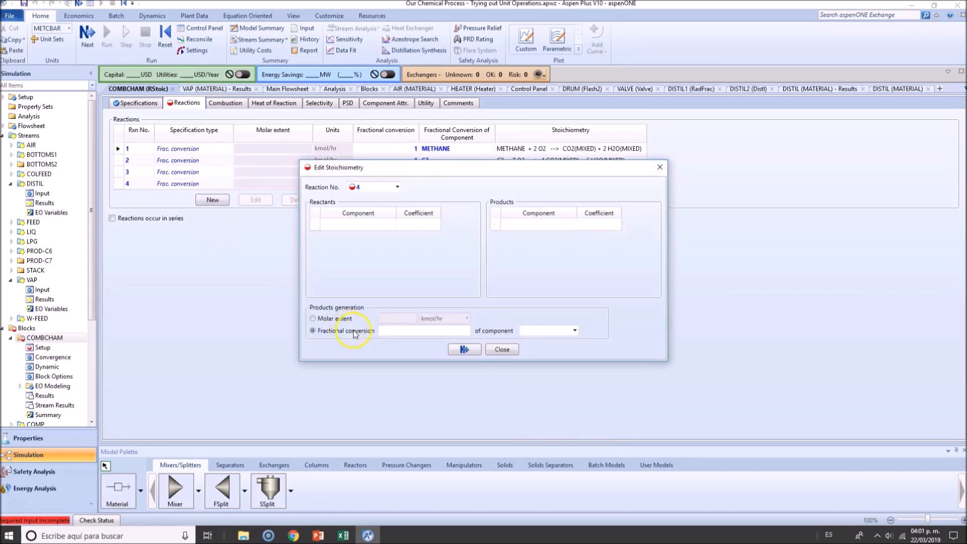
click(355, 227)
click(391, 225)
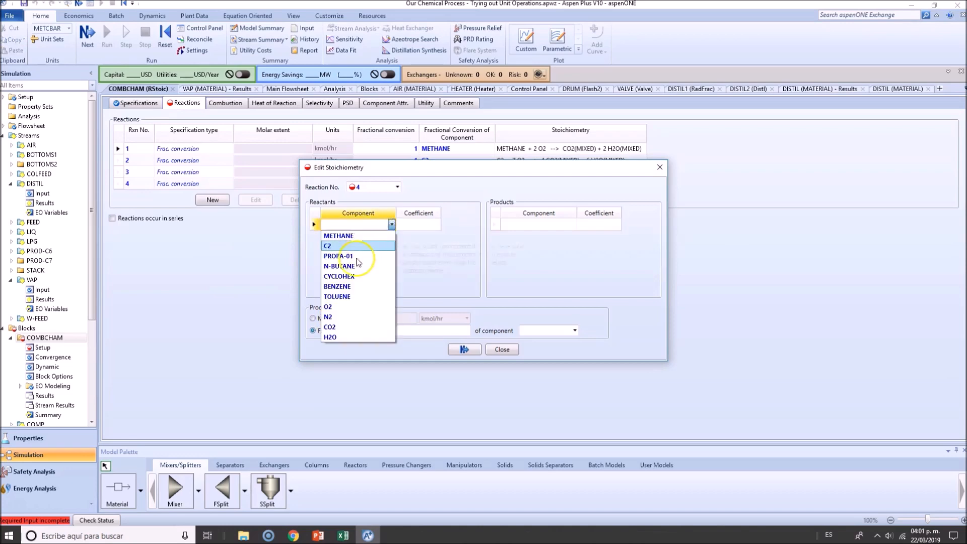
click(355, 267)
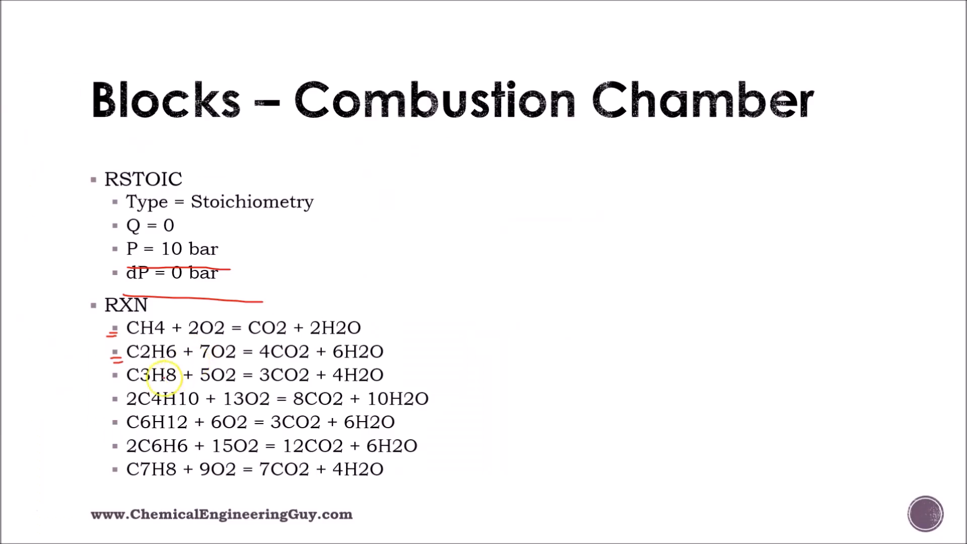
- Check the C4H10 combustion equation on the slide, set N-BUTANE's coefficient to -2 and add reactant O2 with coefficient -13
drag(114, 409, 140, 410)
key(alt+Tab)
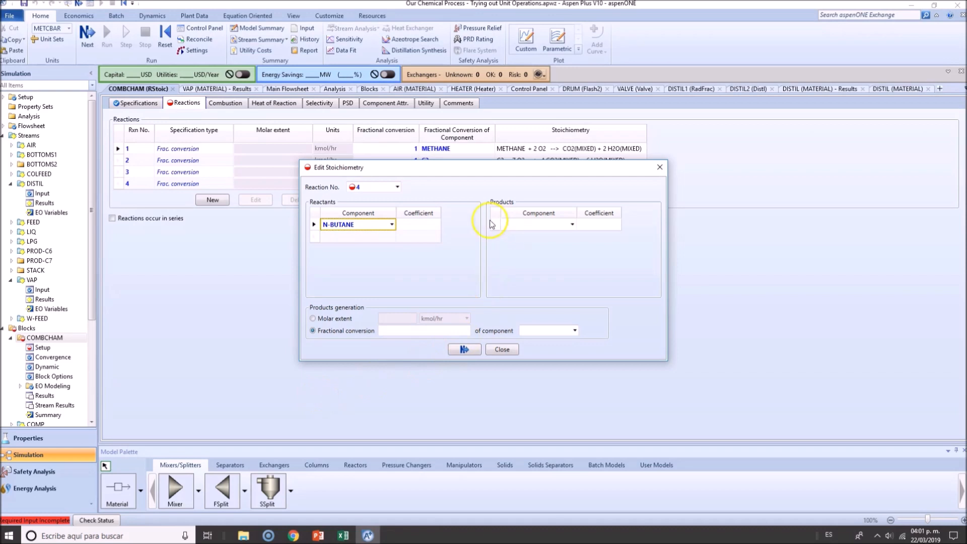
click(422, 226)
text(2)
click(426, 237)
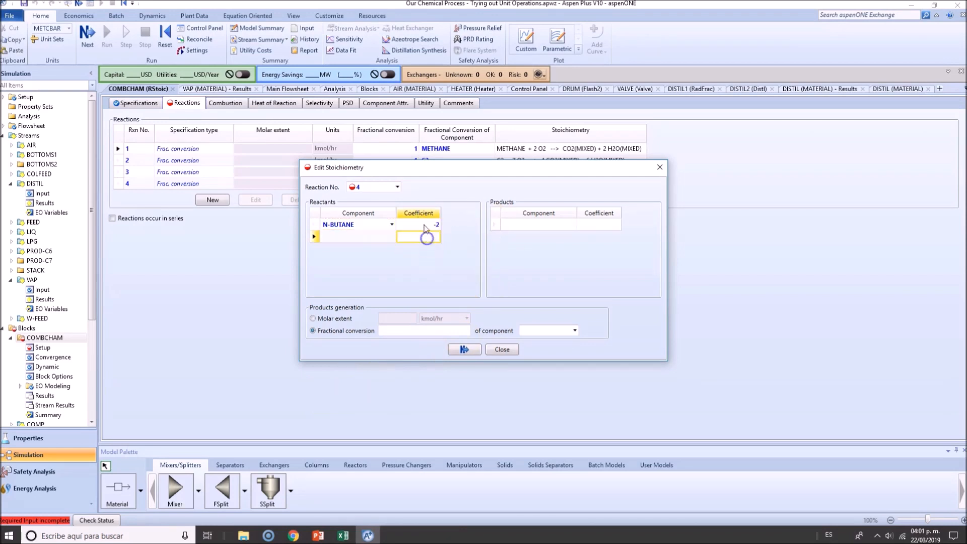
click(392, 237)
click(383, 336)
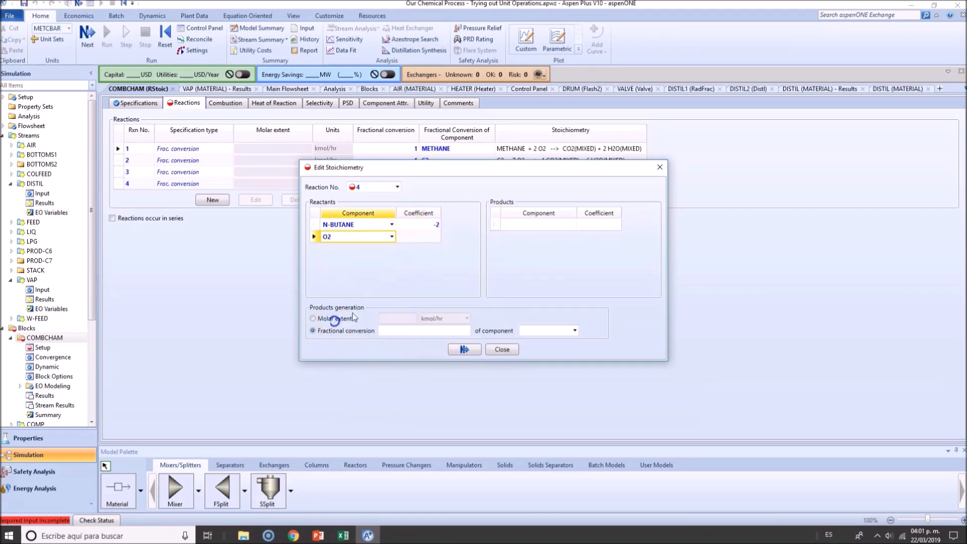
click(423, 237)
text(13)
- Add CO2 with coefficient 8 and H2O with coefficient 10 as the products of reaction 4
click(549, 225)
click(573, 225)
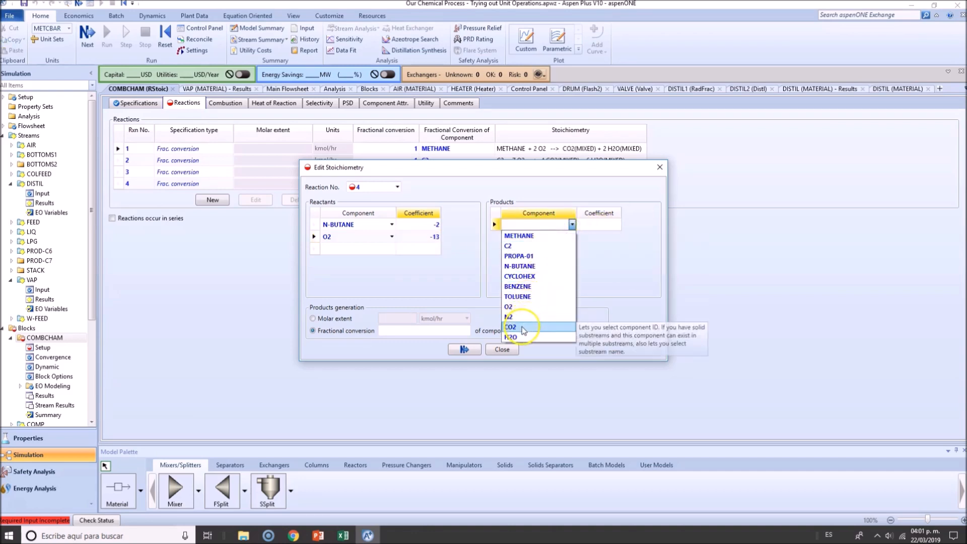
click(524, 330)
click(554, 237)
click(572, 237)
click(519, 348)
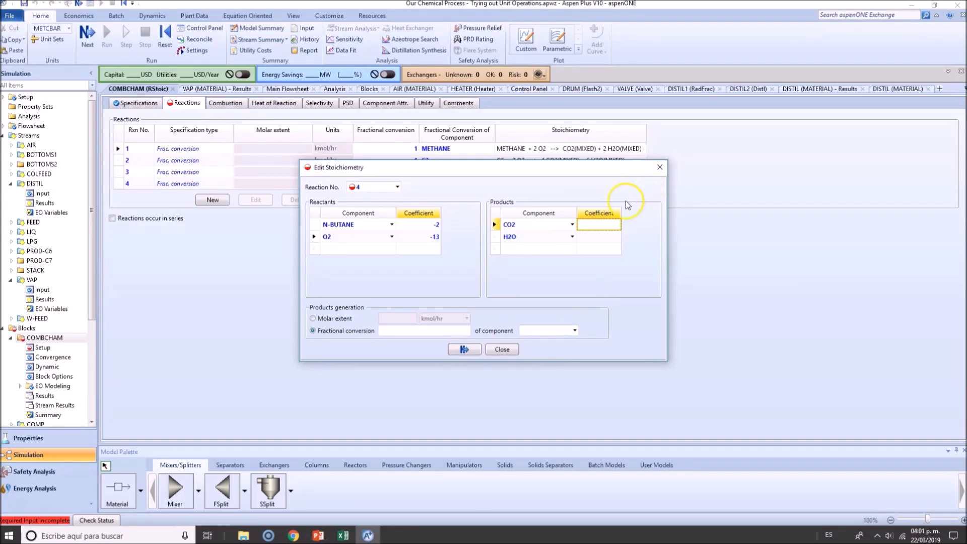
text(8)
click(609, 237)
text(10)
- Set reaction 4's fractional conversion to 1 of component N-BUTANE and finish the reaction
click(422, 330)
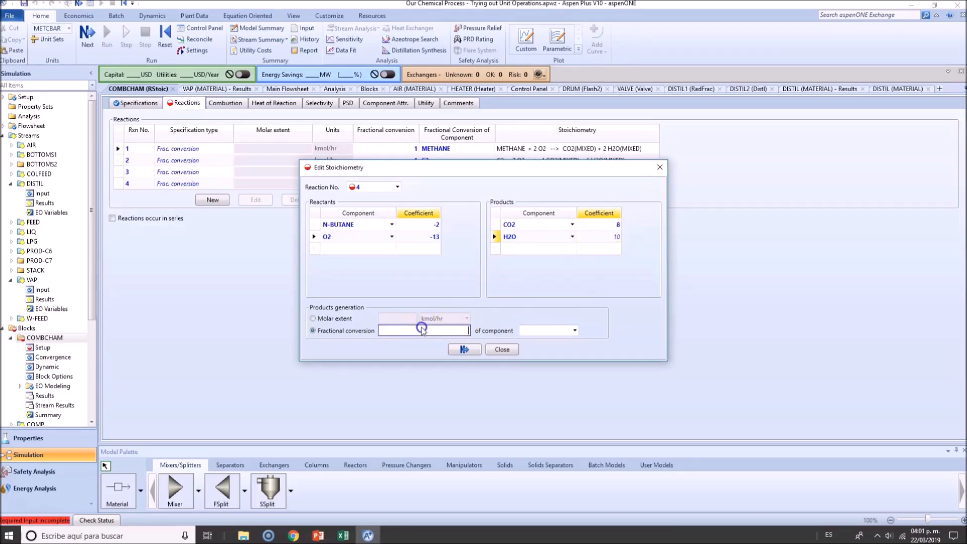
click(575, 331)
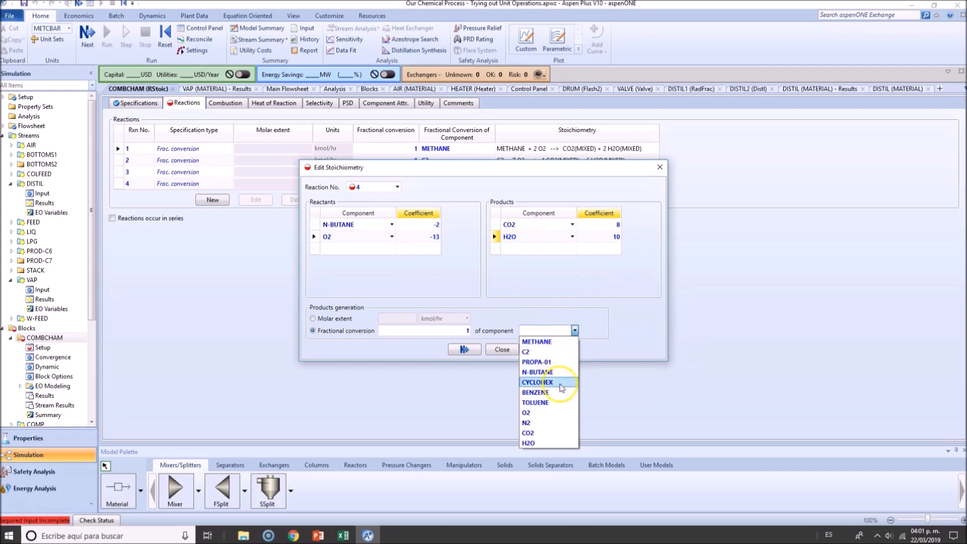
click(563, 373)
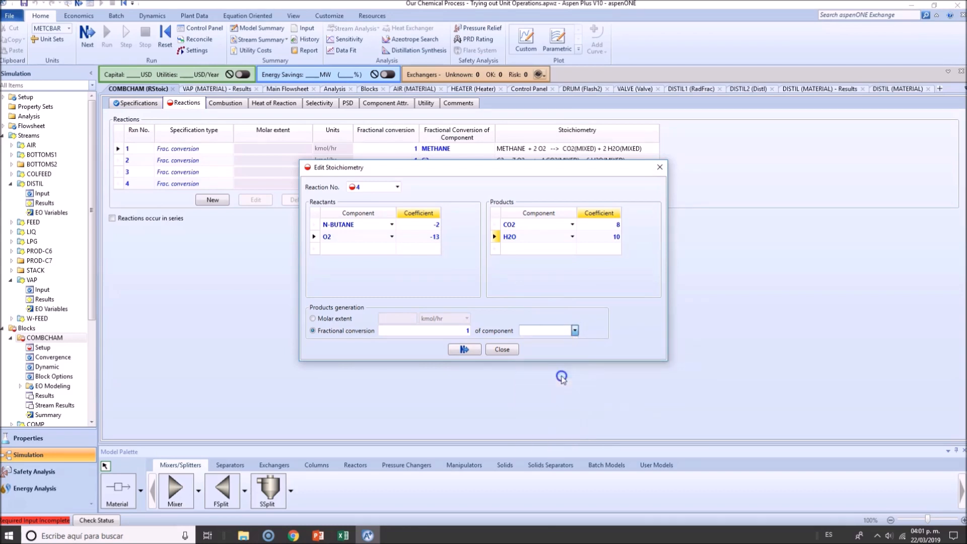
click(468, 351)
- Create reaction 5 in COMBCHAM with CYCLOHEX and O2 as its reactants
click(212, 199)
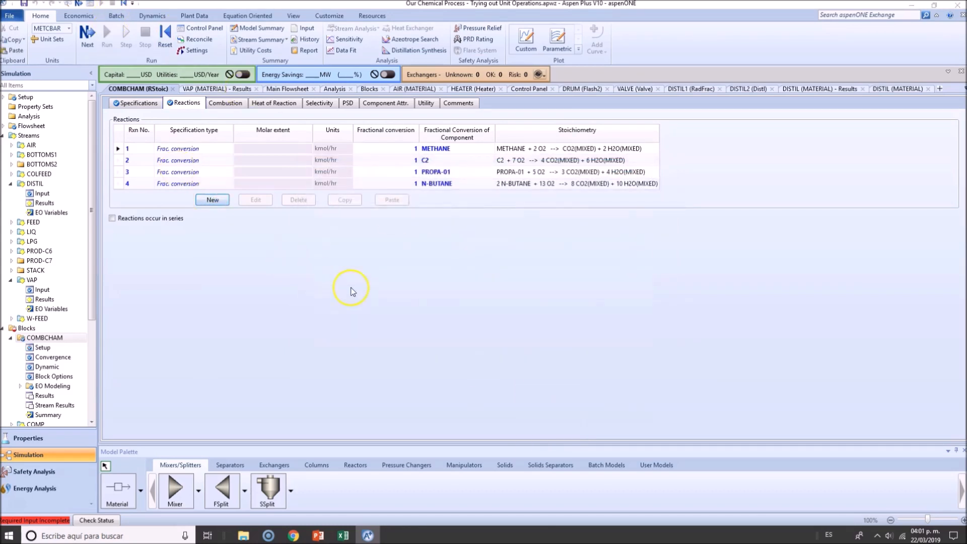
click(382, 230)
click(391, 225)
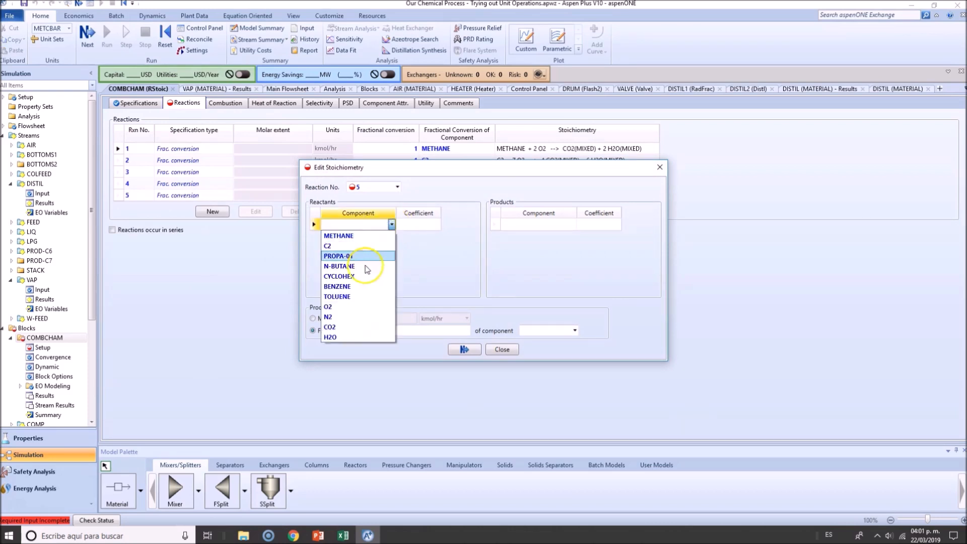
click(355, 282)
click(388, 236)
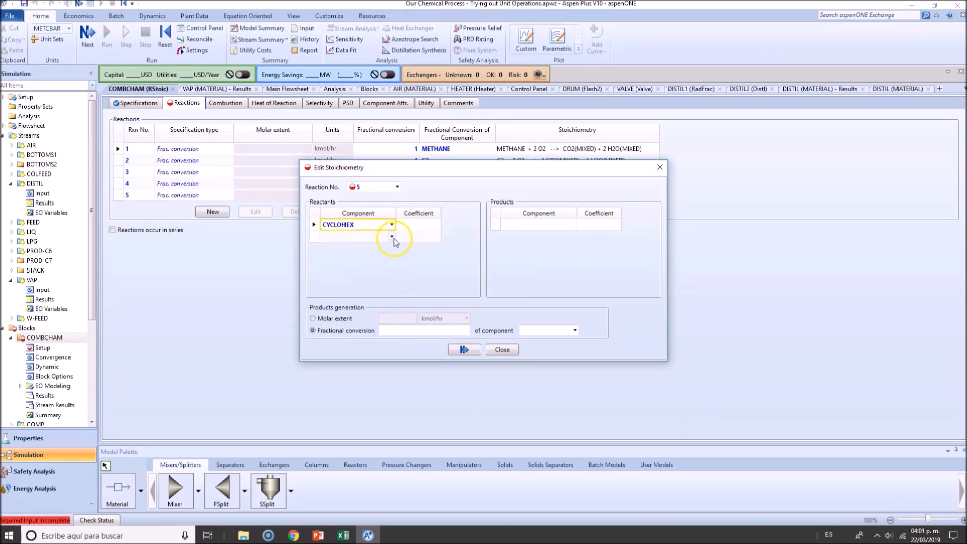
click(392, 237)
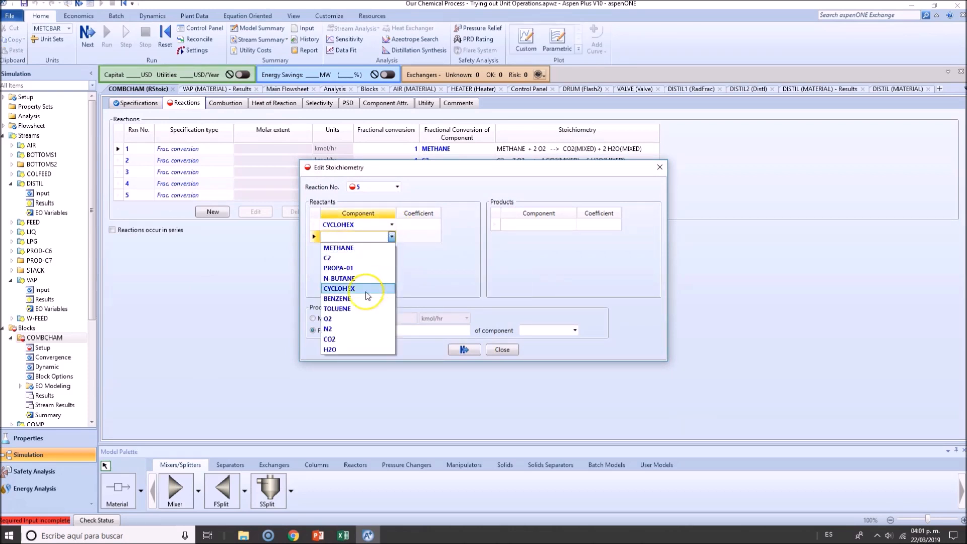
click(340, 317)
- Add CO2 and H2O as the products of reaction 5
click(574, 225)
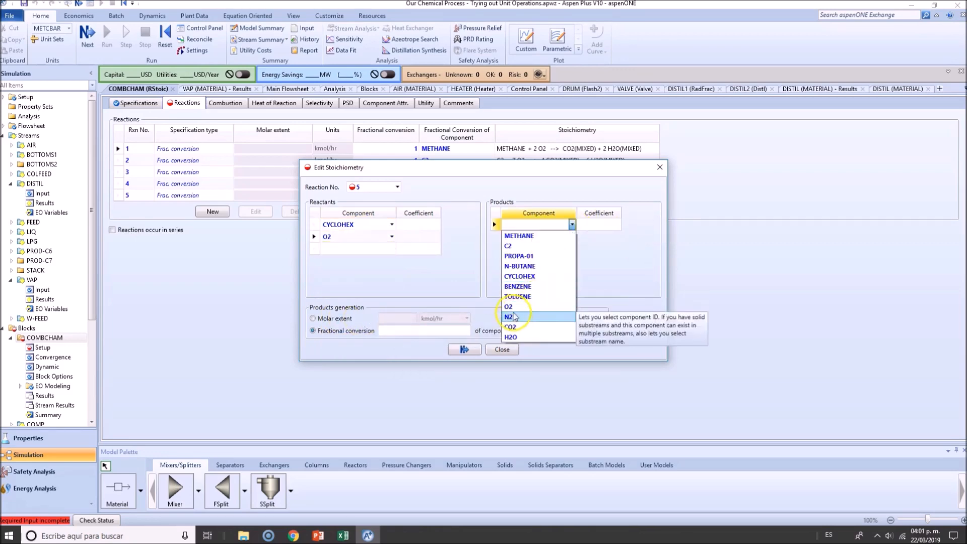
click(567, 311)
click(573, 237)
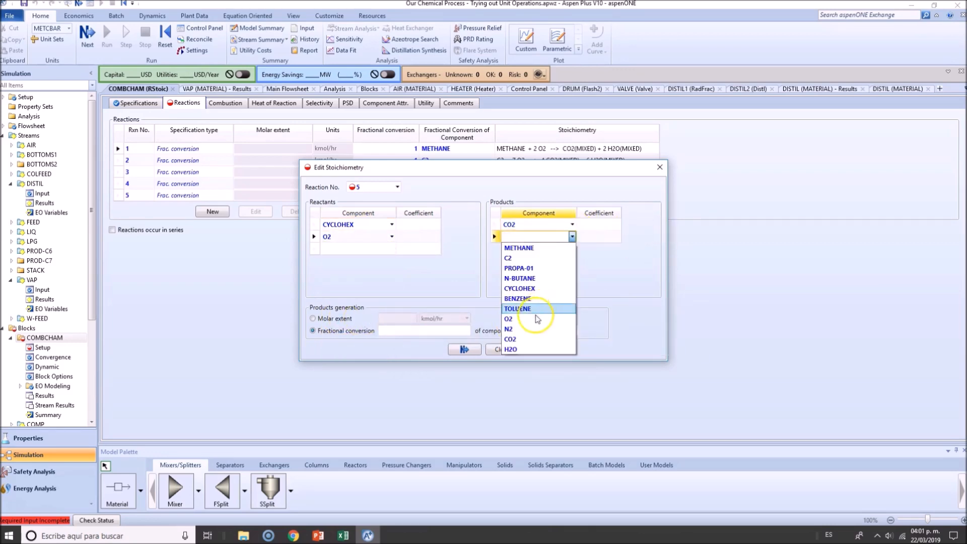
click(520, 349)
- Check the C6H12 combustion equation on the slide and set reaction 5's coefficients to CYCLOHEX -1, O2 -6, CO2 3 and H2O 6
click(421, 231)
key(alt+Tab)
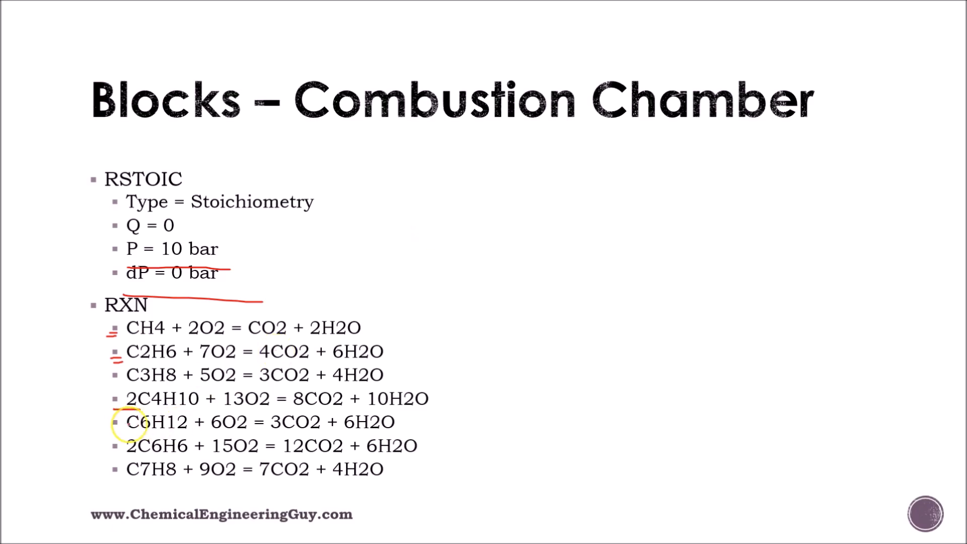
key(alt+Tab)
click(421, 237)
text(6)
click(588, 226)
text(3)
click(604, 237)
- Set reaction 5's fractional conversion to 1 of component CYCLOHEX and finish the reaction
click(428, 330)
text(1)
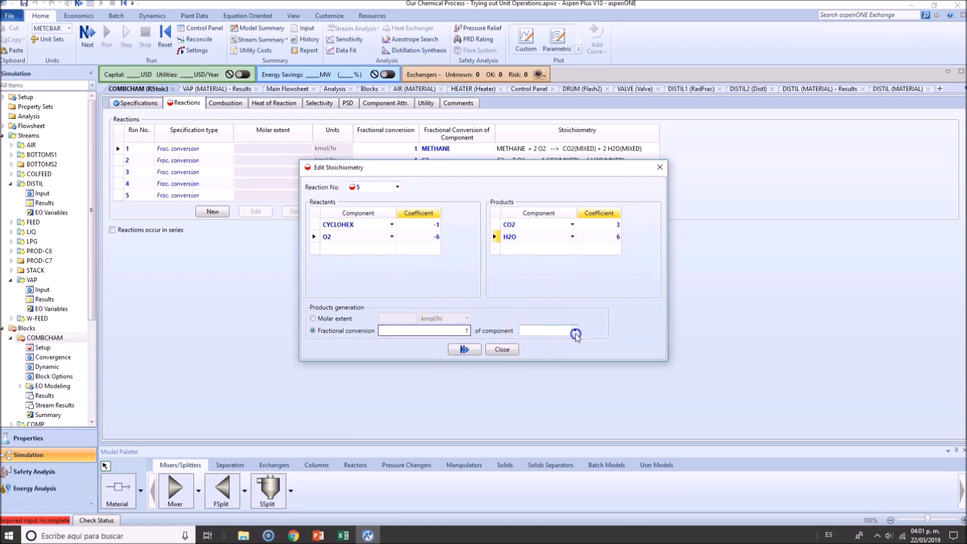
click(576, 335)
click(587, 378)
click(497, 349)
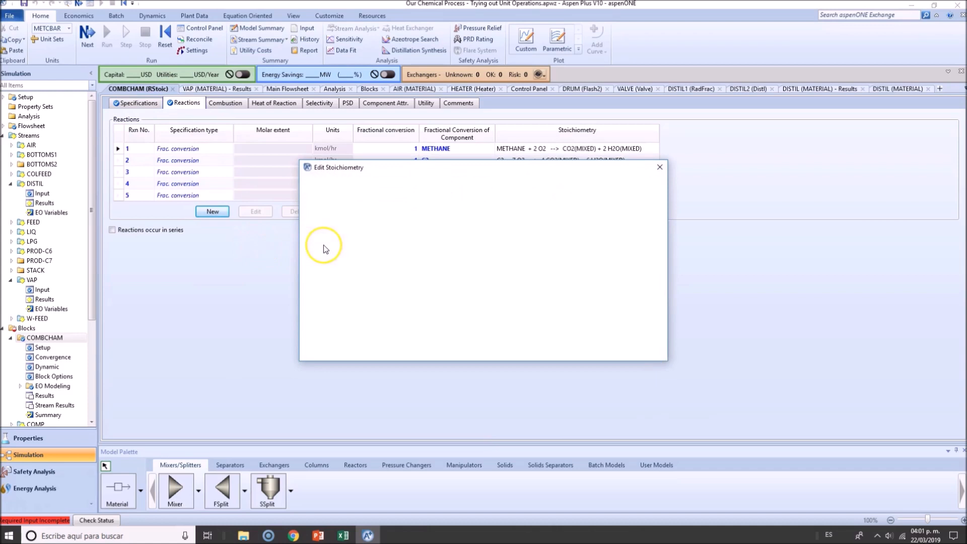
- Create reaction 6 in COMBCHAM with BENZENE and O2 as its reactants
click(393, 225)
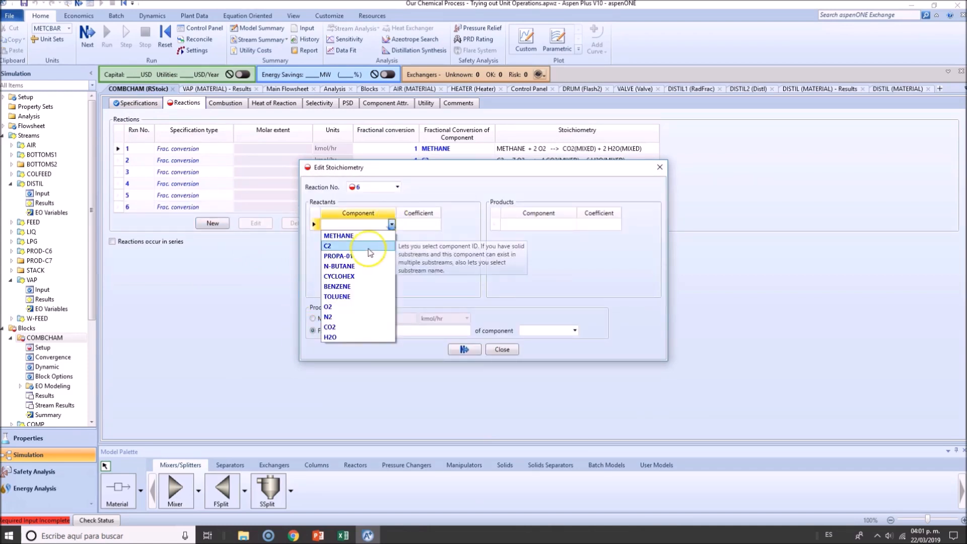
click(373, 275)
click(393, 237)
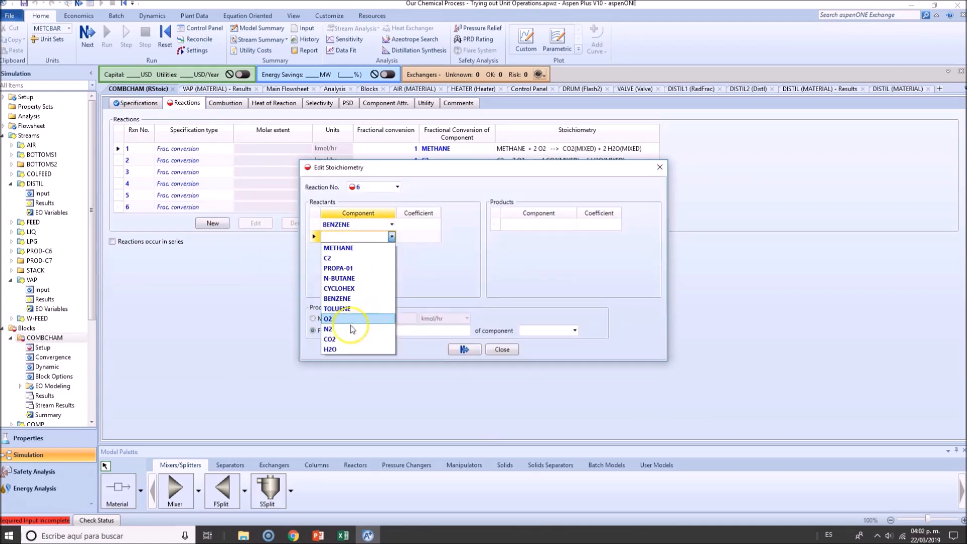
click(353, 309)
- Add CO2 and H2O as the products of reaction 6
click(573, 225)
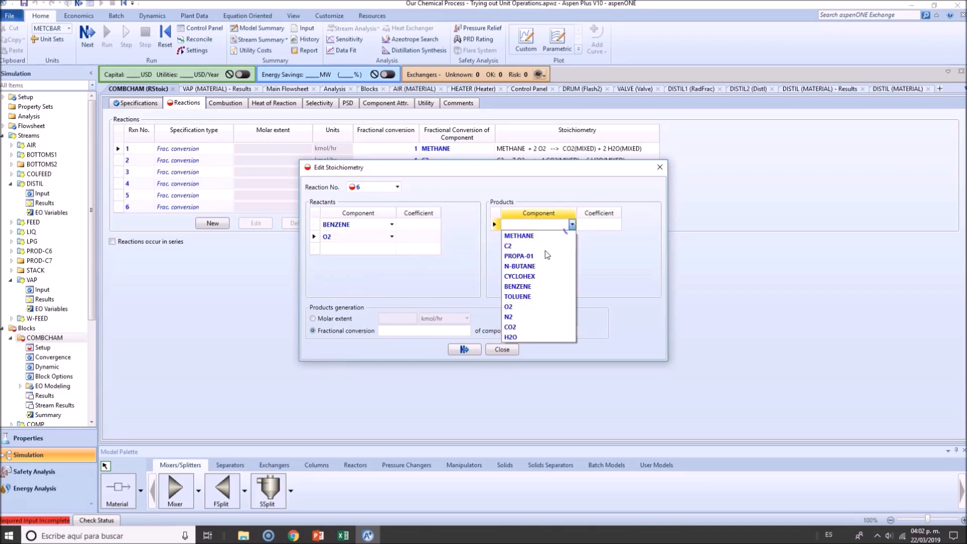
click(518, 296)
click(572, 225)
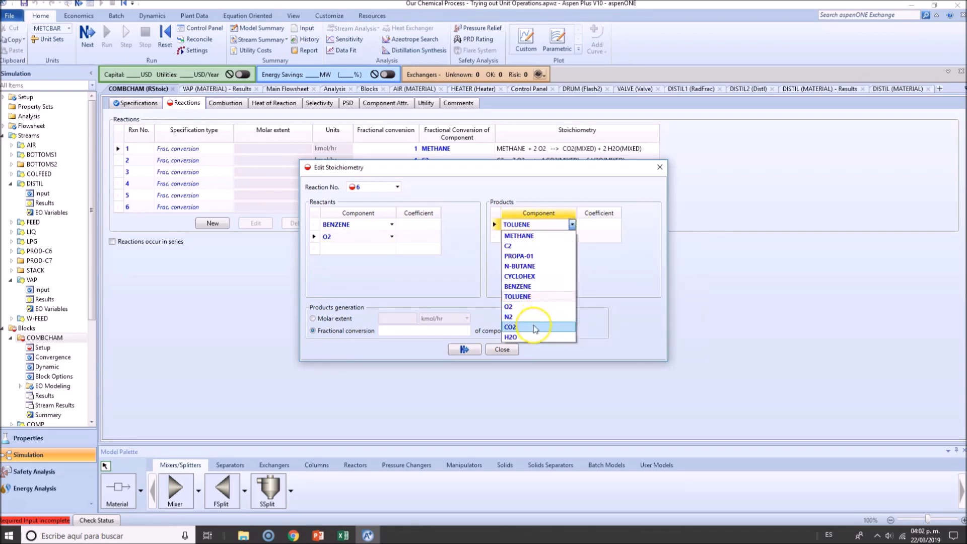
click(549, 327)
click(573, 236)
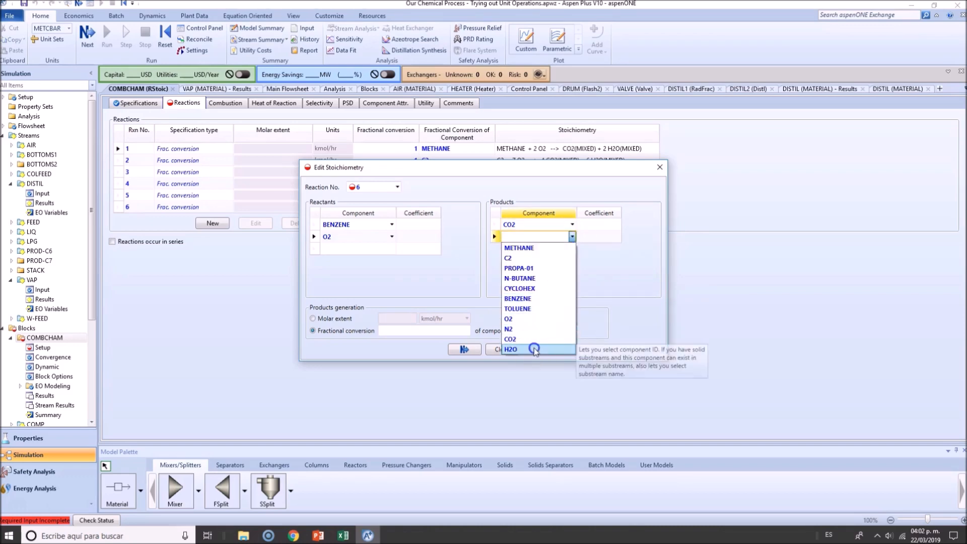
click(524, 349)
- Set reaction 6's coefficients to BENZENE -2, O2 -15, CO2 12 and H2O 6
click(422, 225)
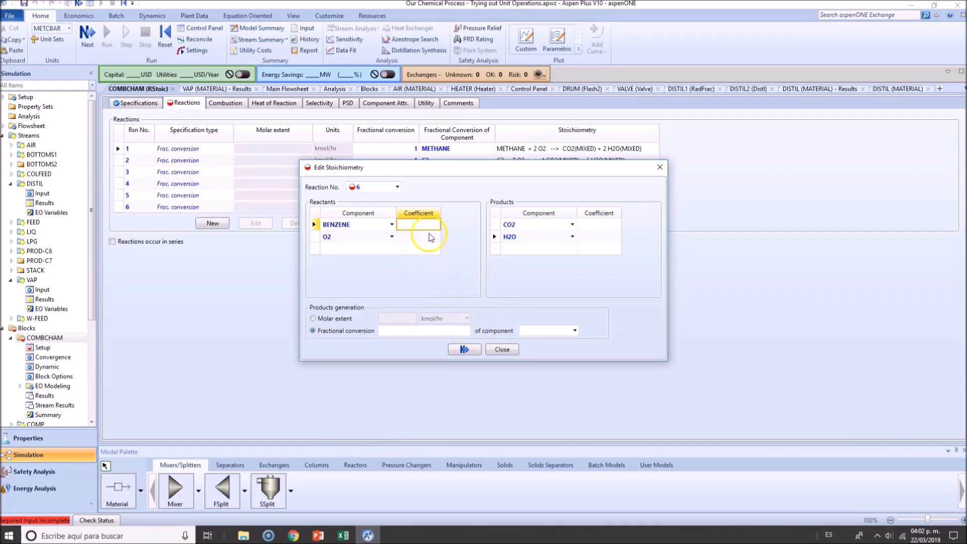
text(-2)
click(423, 236)
text(-15)
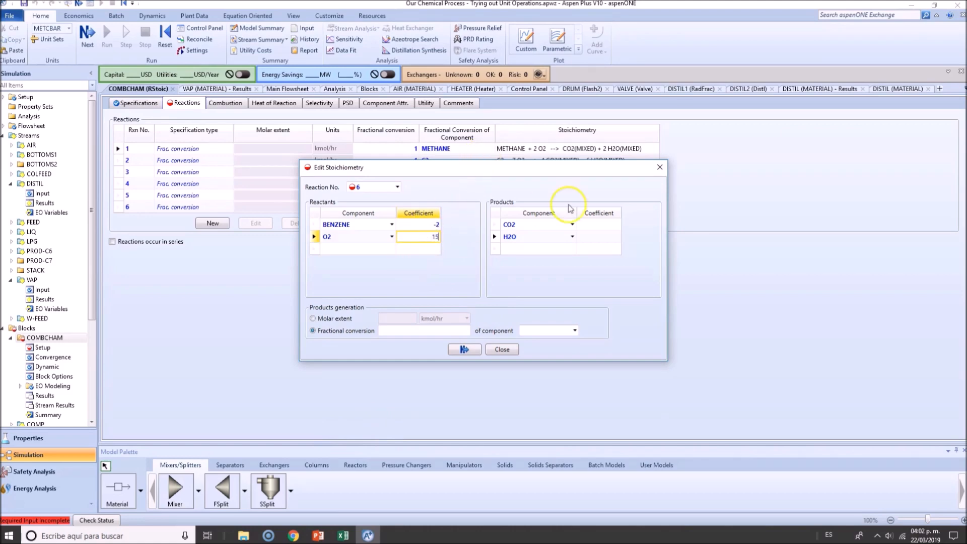
click(597, 225)
text(12)
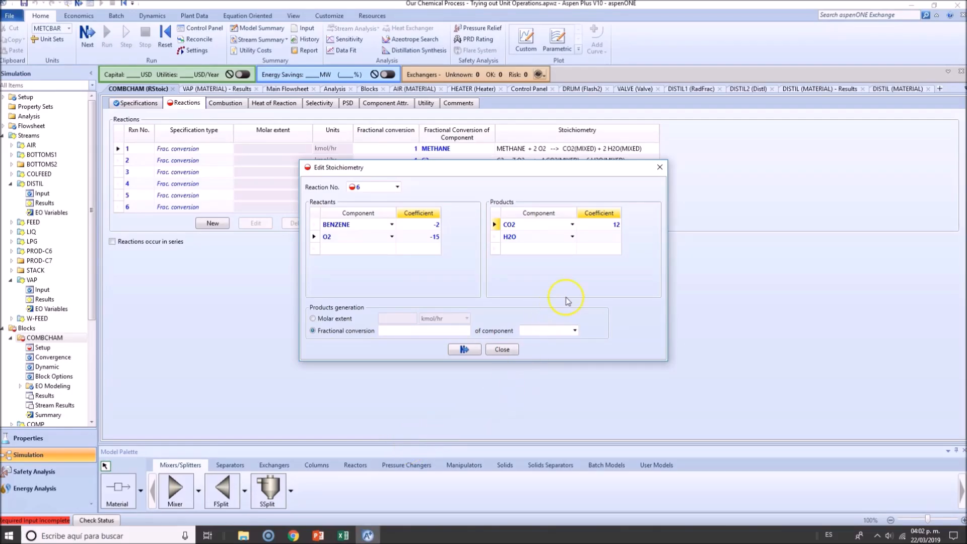
click(599, 237)
- Set reaction 6's fractional conversion to 1 of component BENZENE and finish the reaction
click(424, 330)
text(1)
click(575, 331)
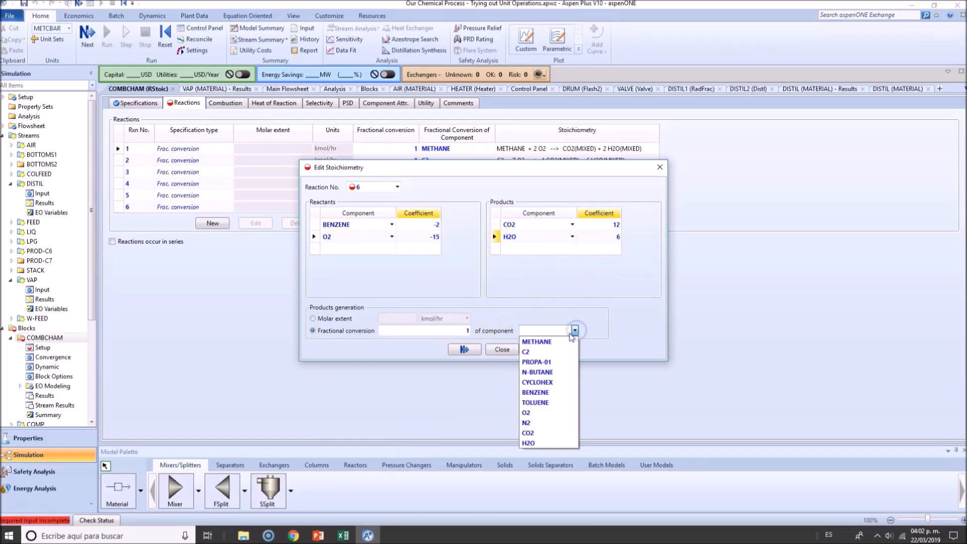
click(536, 392)
click(503, 349)
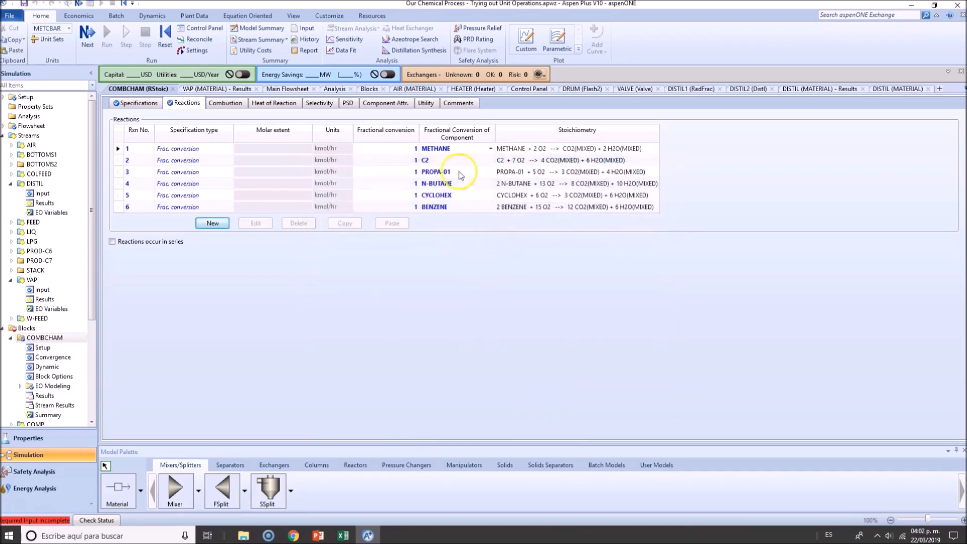
- Create reaction 7 in COMBCHAM with TOLUENE and O2 as its reactants
click(213, 223)
click(392, 224)
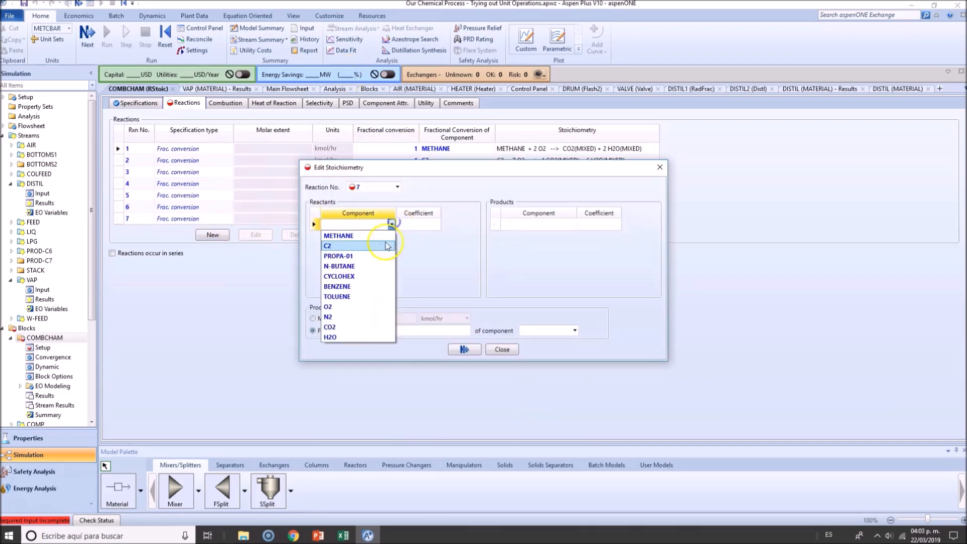
click(383, 296)
click(392, 236)
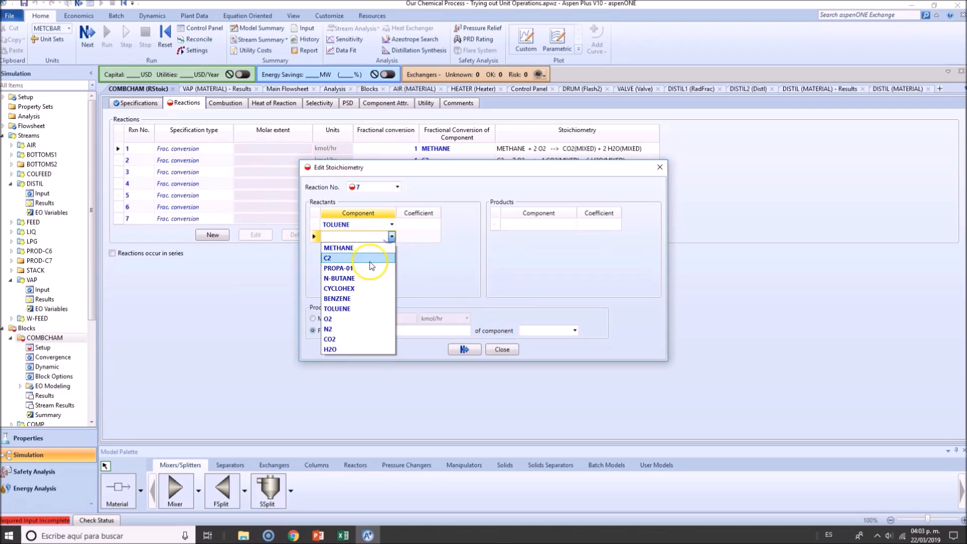
click(330, 319)
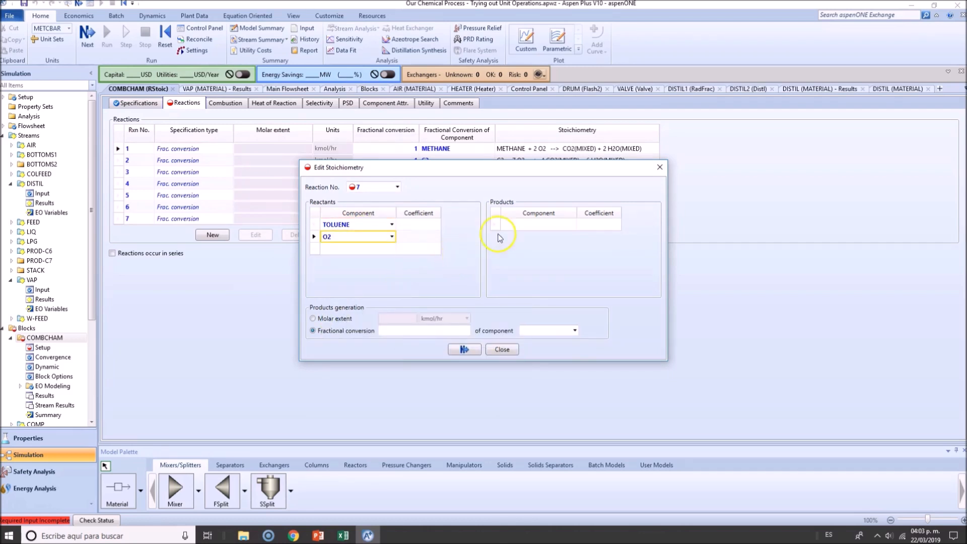
- Add CO2 and H2O as the products of reaction 7
click(572, 225)
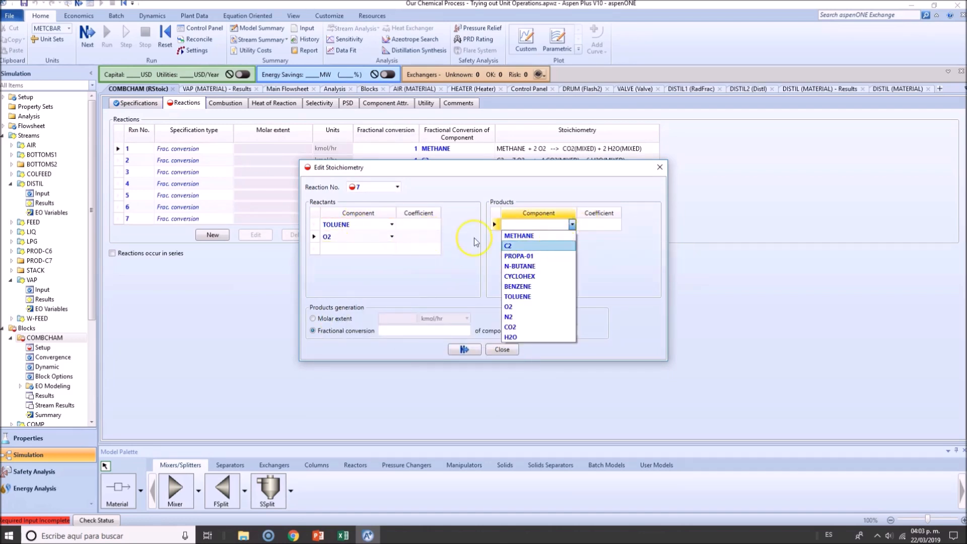
click(514, 327)
click(572, 236)
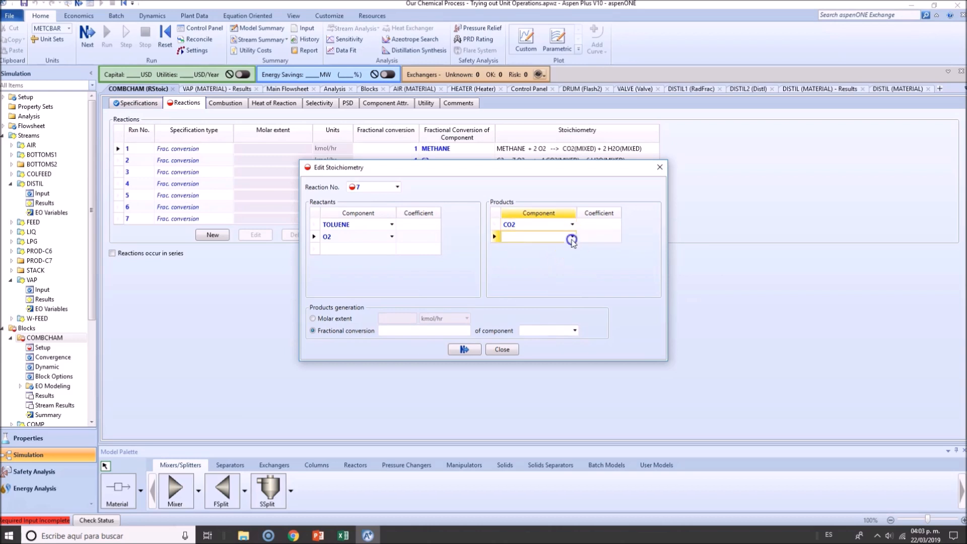
click(539, 400)
- Check the C7H8 combustion equation on the slide and set reaction 7's coefficients to TOLUENE -1, O2 -9, CO2 7 and H2O 4
click(433, 228)
text(1)
click(414, 237)
key(alt+Tab)
key(alt+Tab)
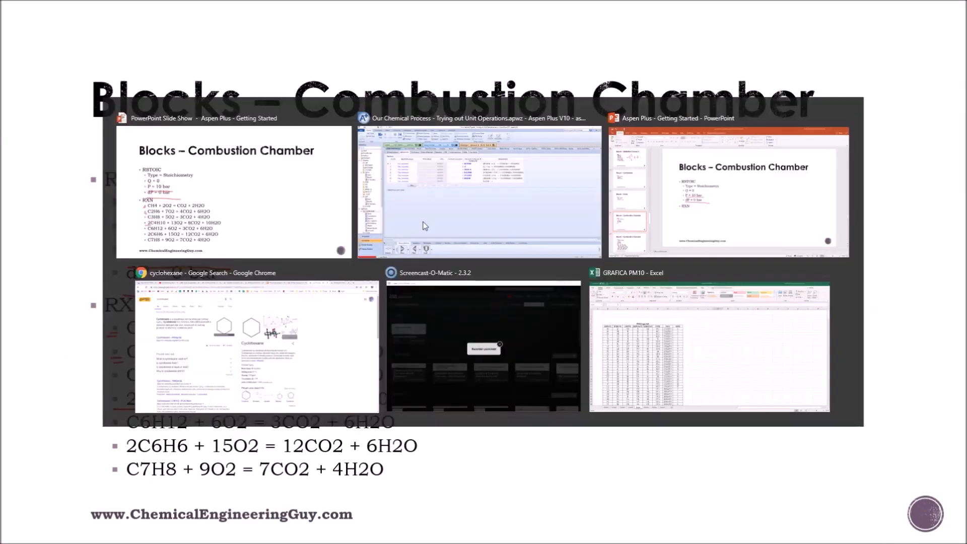
click(425, 227)
text(9)
key(alt+Tab)
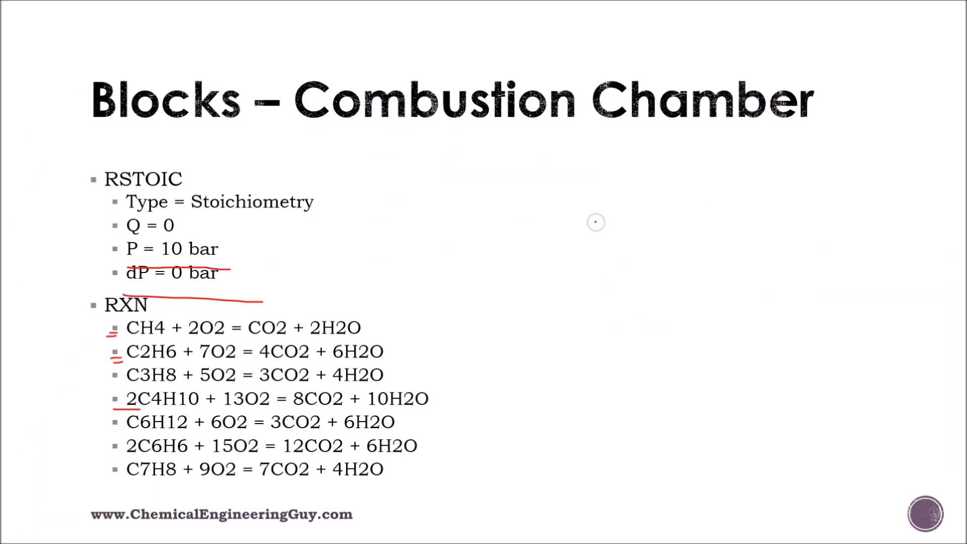
key(alt+Tab)
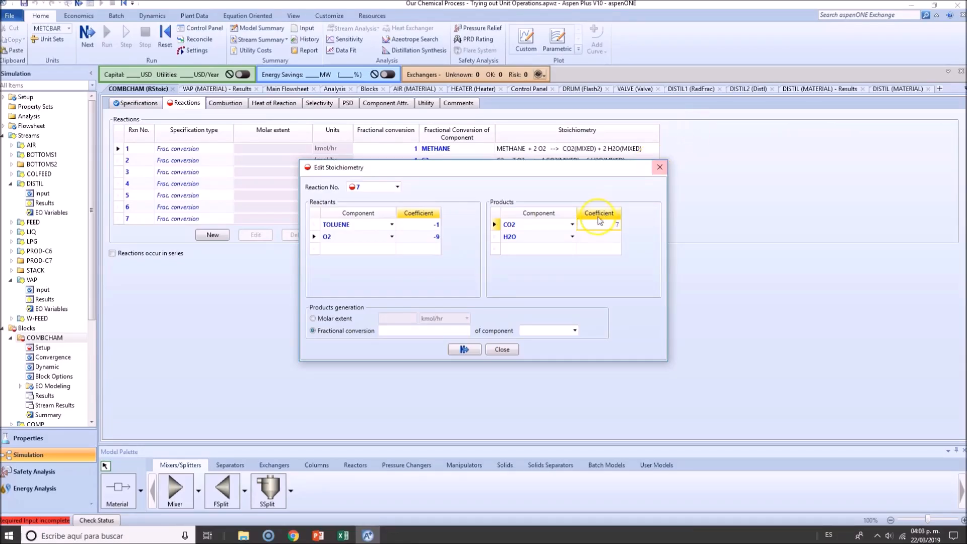
click(604, 239)
text(4)
- Set reaction 7's fractional conversion to 1 of component TOLUENE and finish the reaction
click(403, 331)
text(1)
click(554, 330)
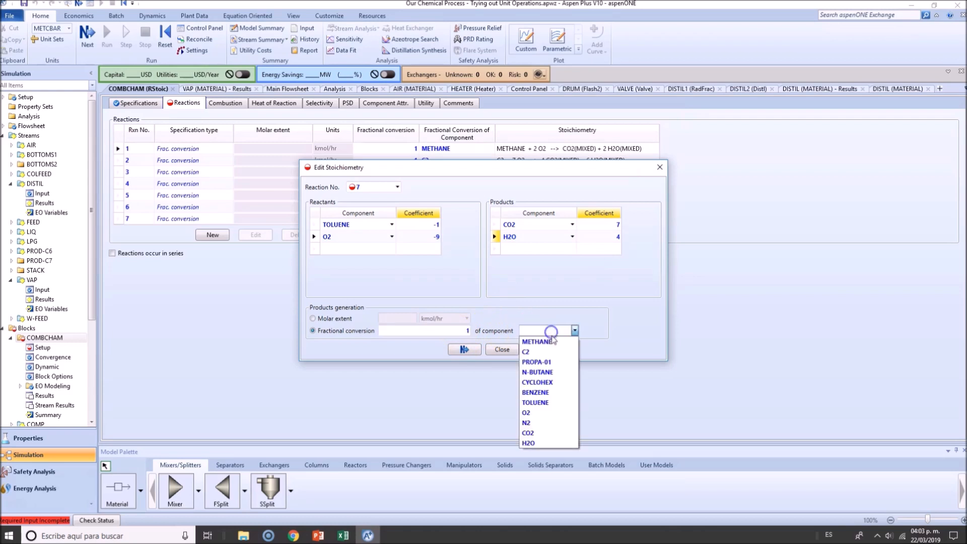
click(544, 402)
click(476, 351)
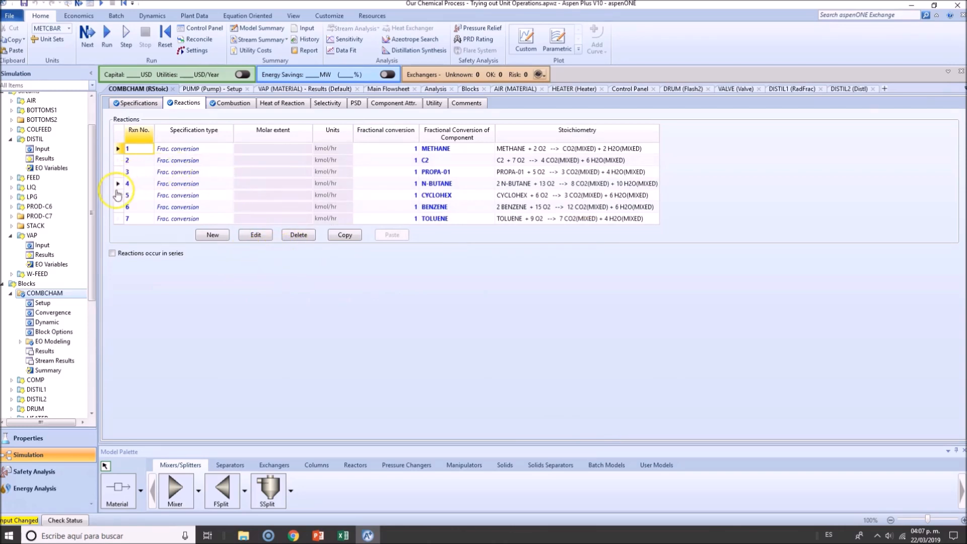
- Check reactions 2 and 5 in COMBCHAM's reaction list and run the simulation
click(120, 160)
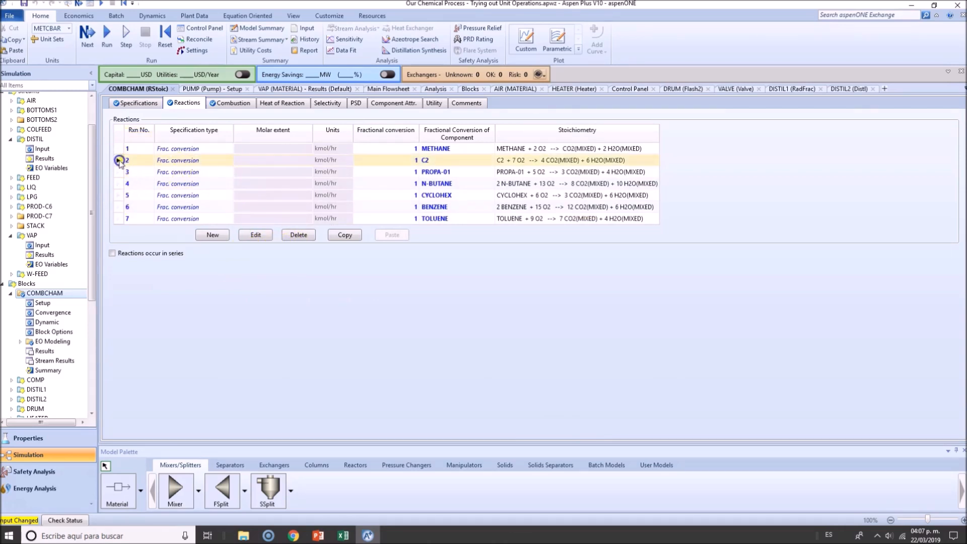
click(119, 195)
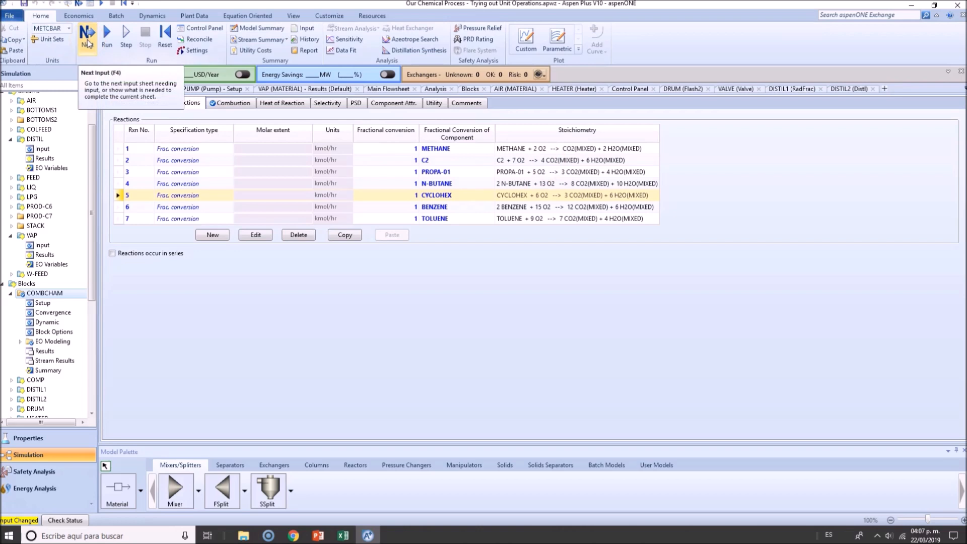
click(87, 37)
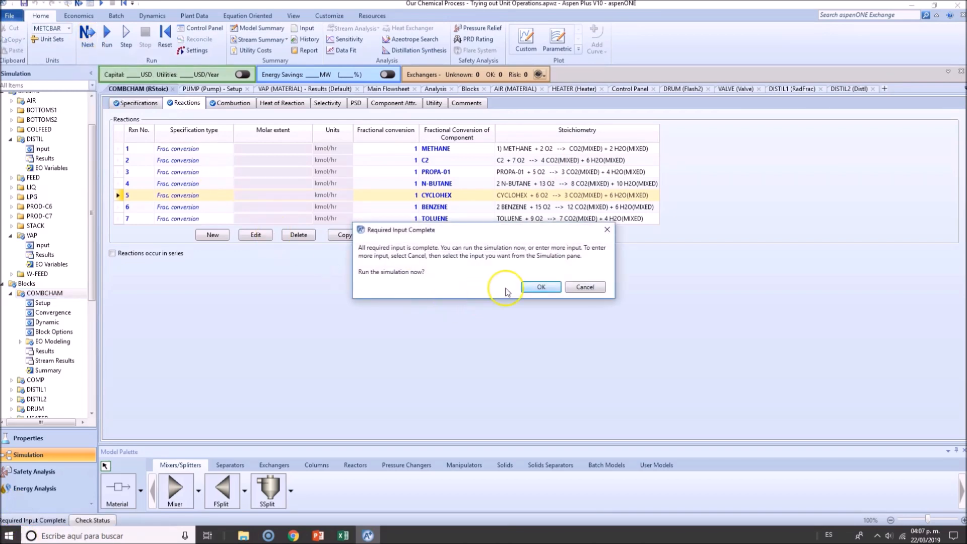
click(525, 289)
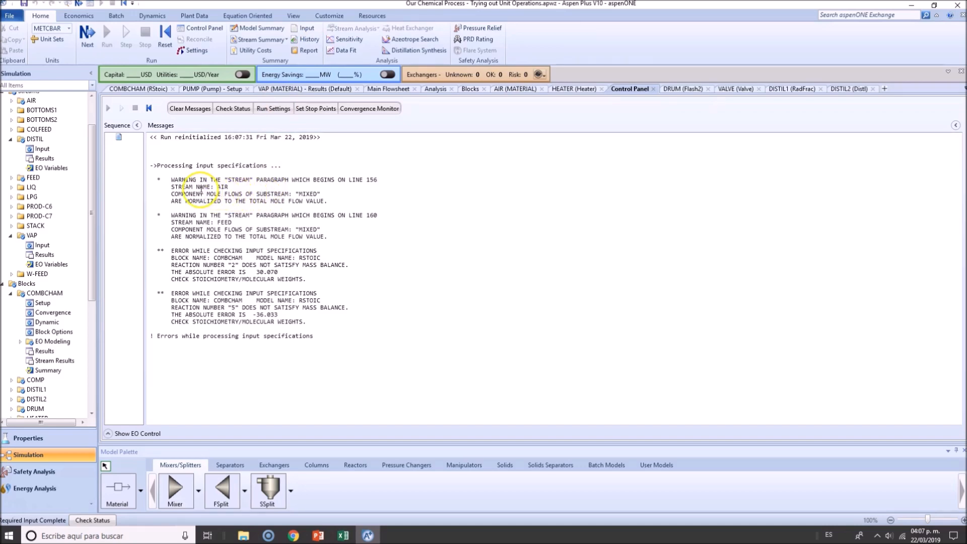
- Read the run messages about the AIR and FEED streams in the Control Panel
key(ctrl+a)
click(272, 186)
triple_click(272, 180)
click(220, 187)
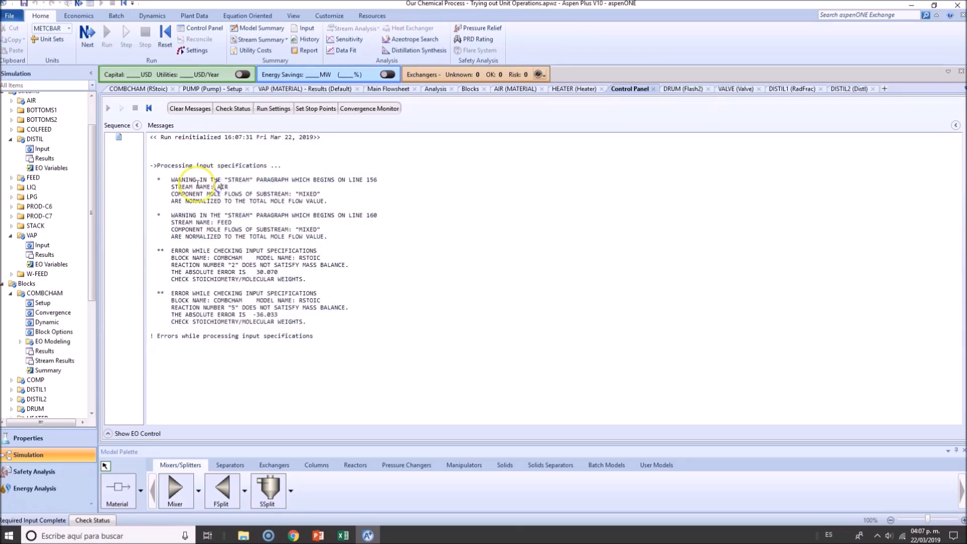
click(229, 188)
drag(229, 188, 174, 183)
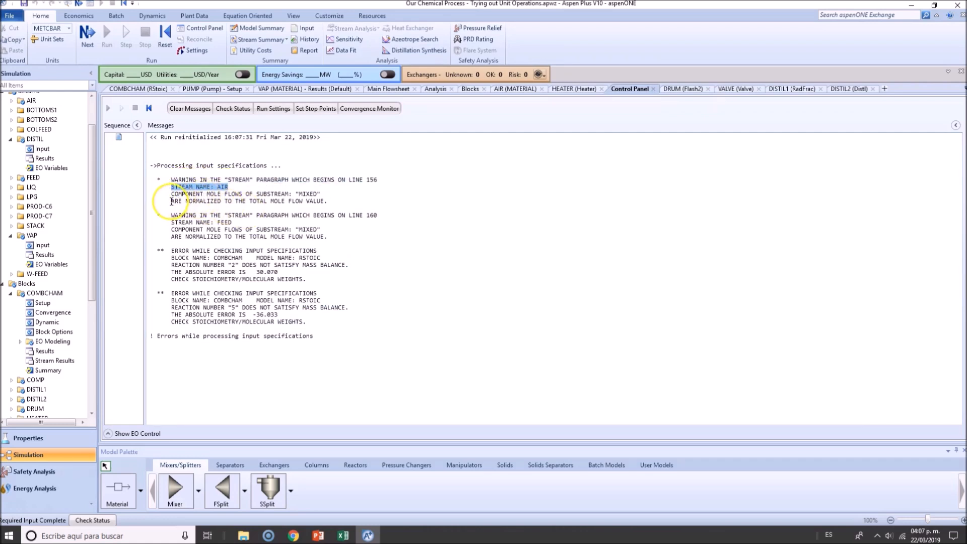
drag(172, 201, 321, 205)
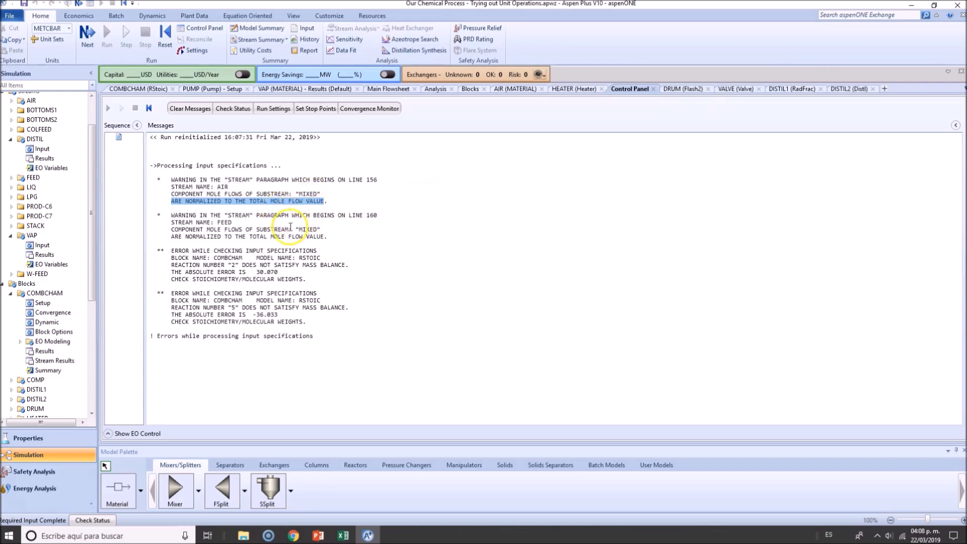
drag(171, 237, 327, 240)
click(407, 335)
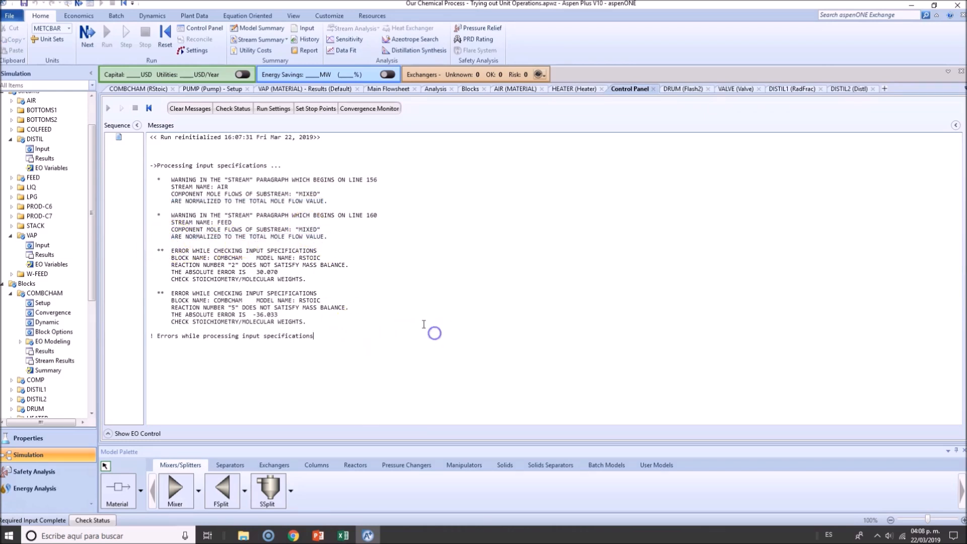
- Examine the run messages about the COMBCHAM block to identify which reactions need correcting
key(ctrl+a)
click(180, 261)
key(ctrl+a)
click(177, 295)
key(ctrl+a)
click(185, 308)
key(ctrl+a)
double_click(182, 213)
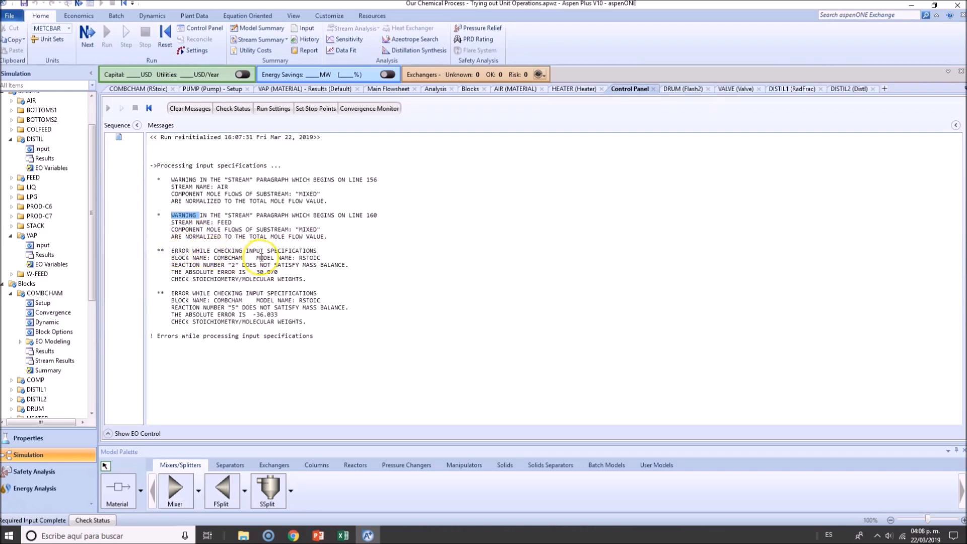
drag(172, 258, 287, 257)
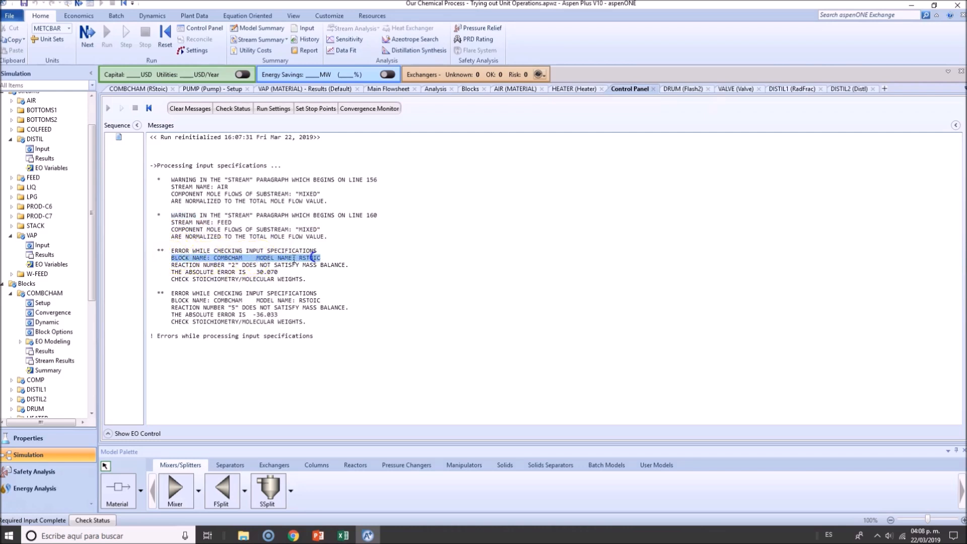
drag(171, 265, 339, 266)
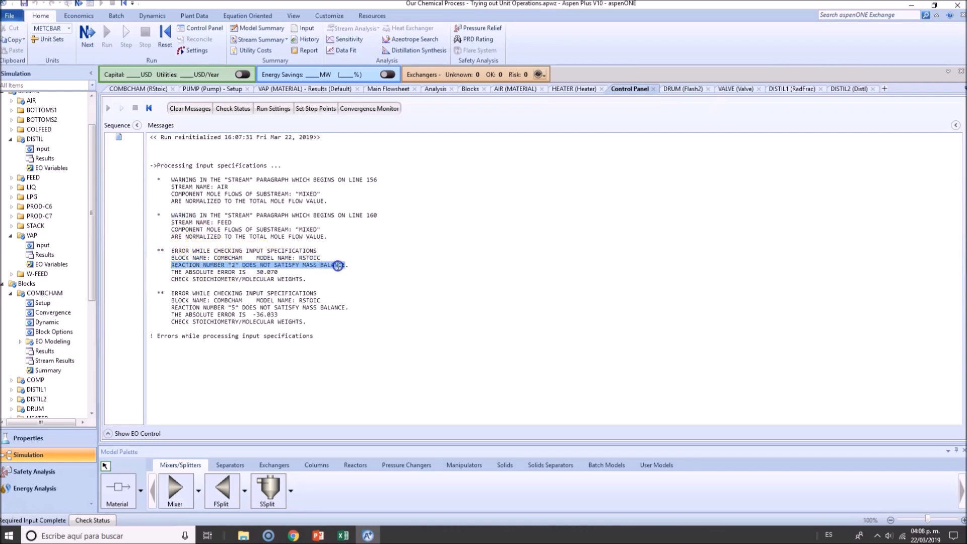
drag(171, 307, 321, 308)
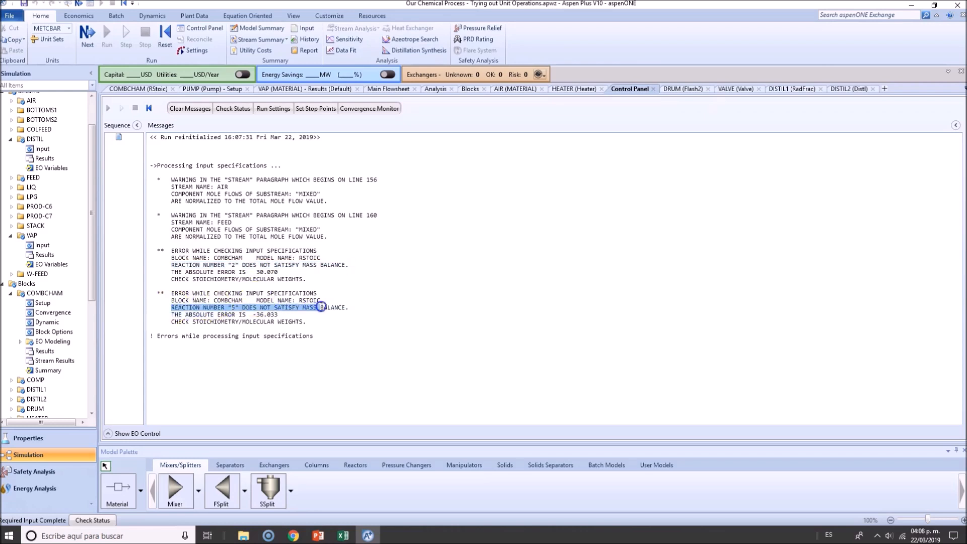
- Open reaction 2 of COMBCHAM, compare it with the PowerPoint slide, and set C2's reactant coefficient to 2
click(150, 90)
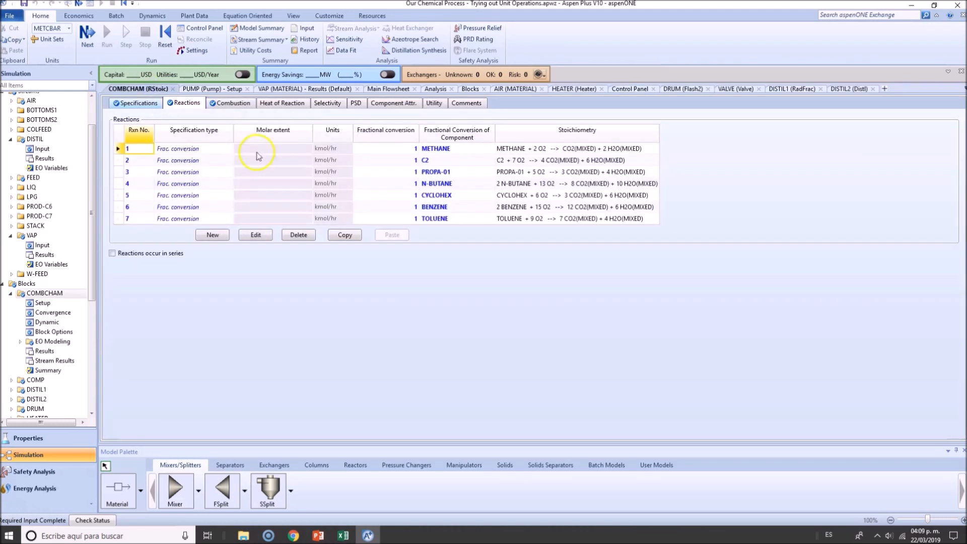
click(562, 161)
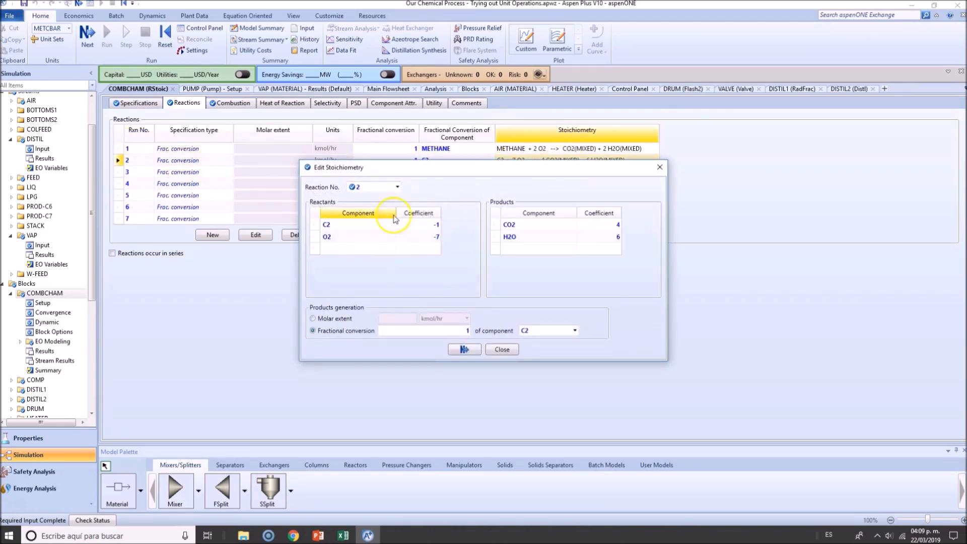
mouse_move(323, 538)
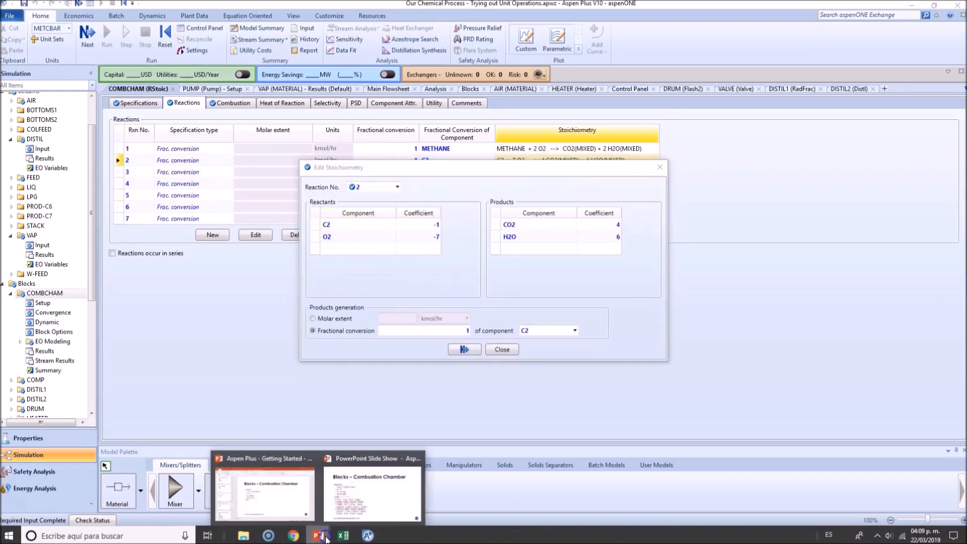
click(368, 486)
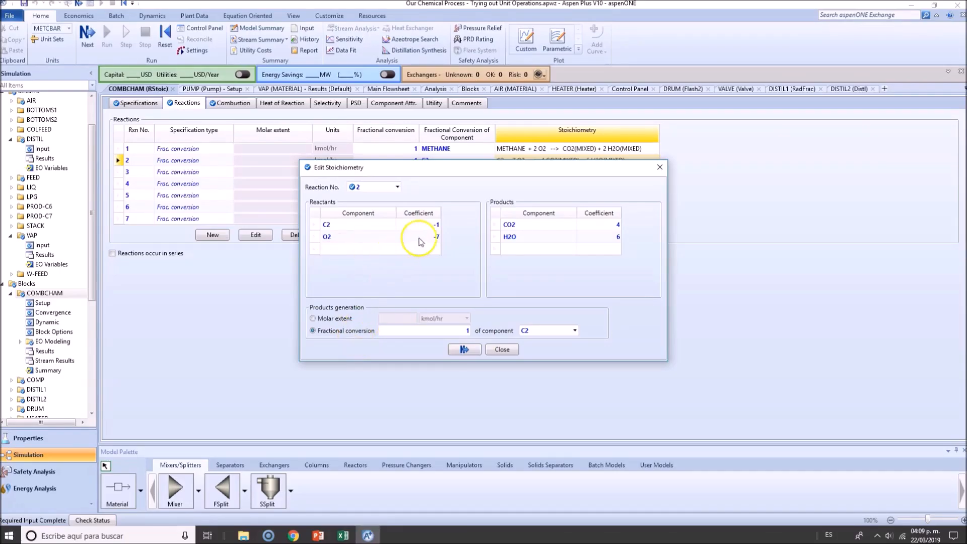
click(421, 224)
text(2)
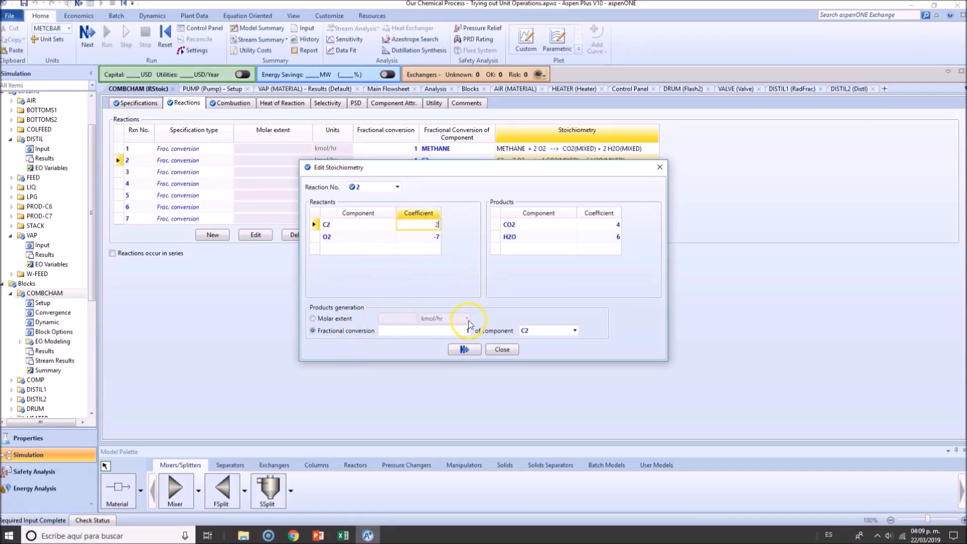
click(474, 350)
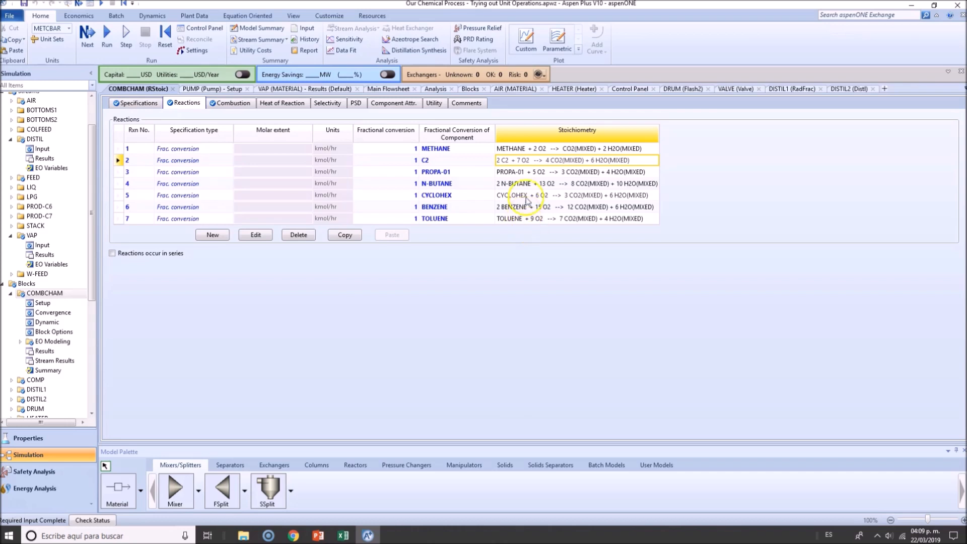
- Reopen reaction 2's stoichiometry to review its reactant and product coefficients, and close it without changes
click(528, 162)
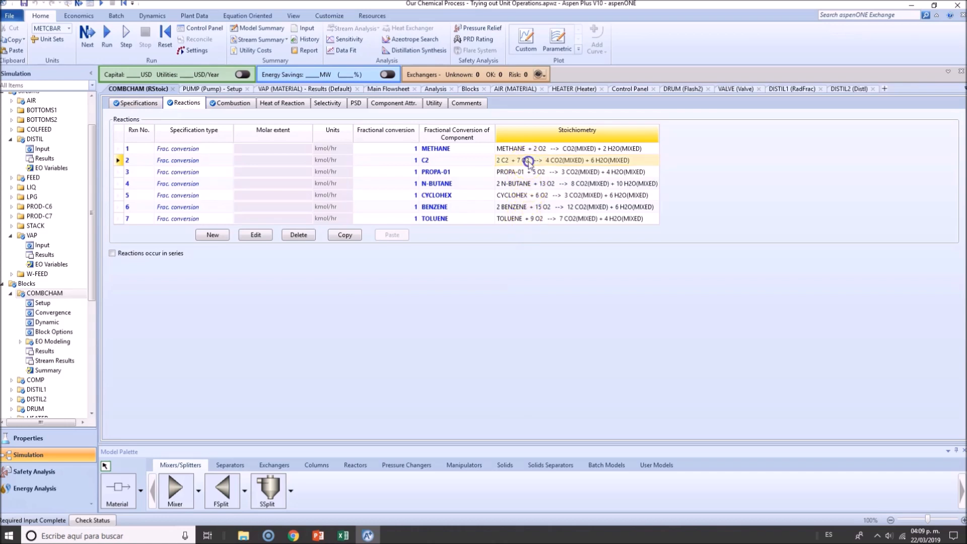
double_click(528, 161)
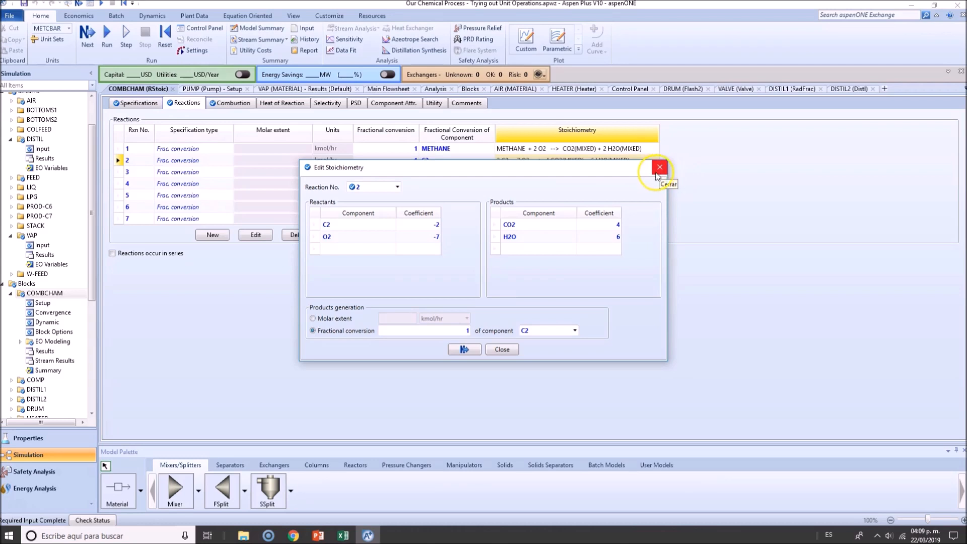
click(661, 171)
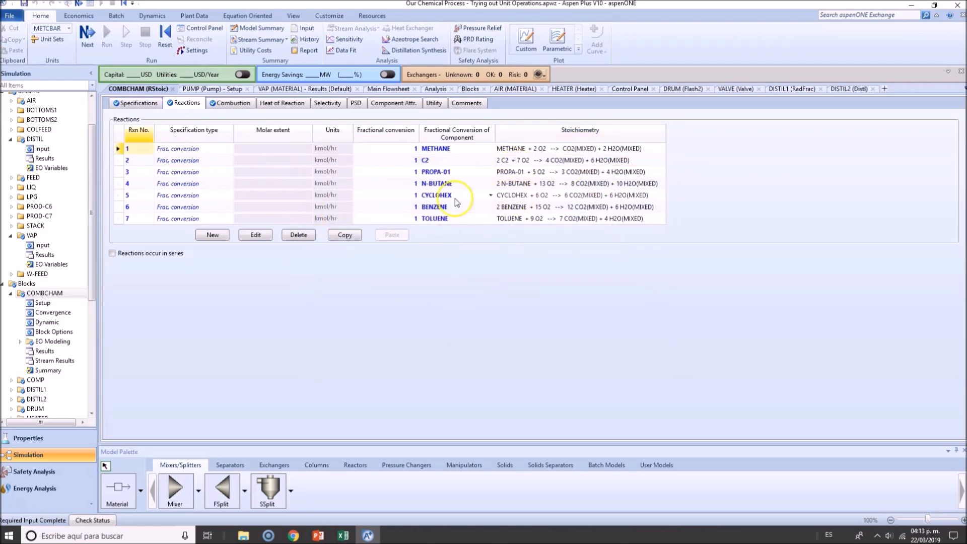
- Open the stoichiometry of reaction 5 (CYCLOHEX) and compare it with the C6H12 equation on the PowerPoint slide
click(522, 196)
double_click(522, 197)
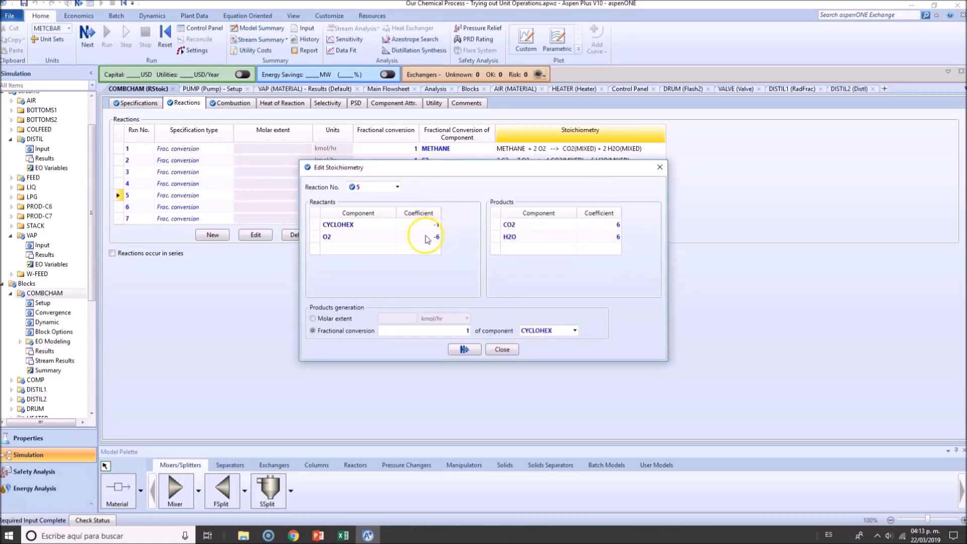
key(alt+Tab)
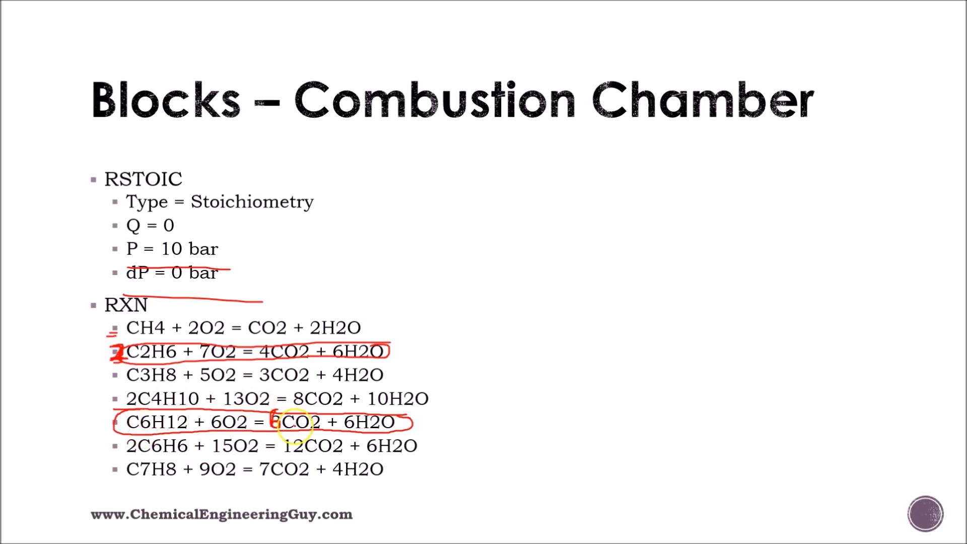
key(alt+Tab)
key(alt+Tab)
key(alt+Tab)
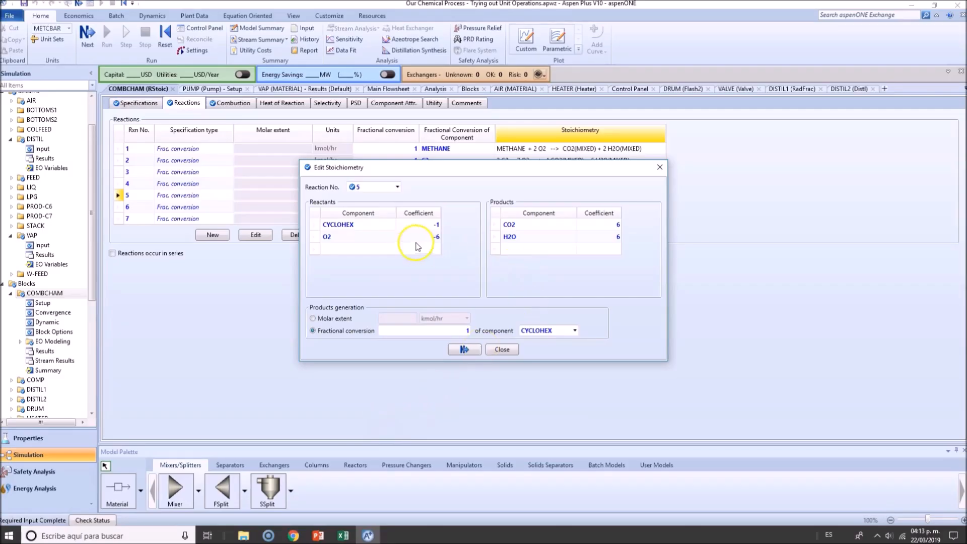
key(alt+Tab)
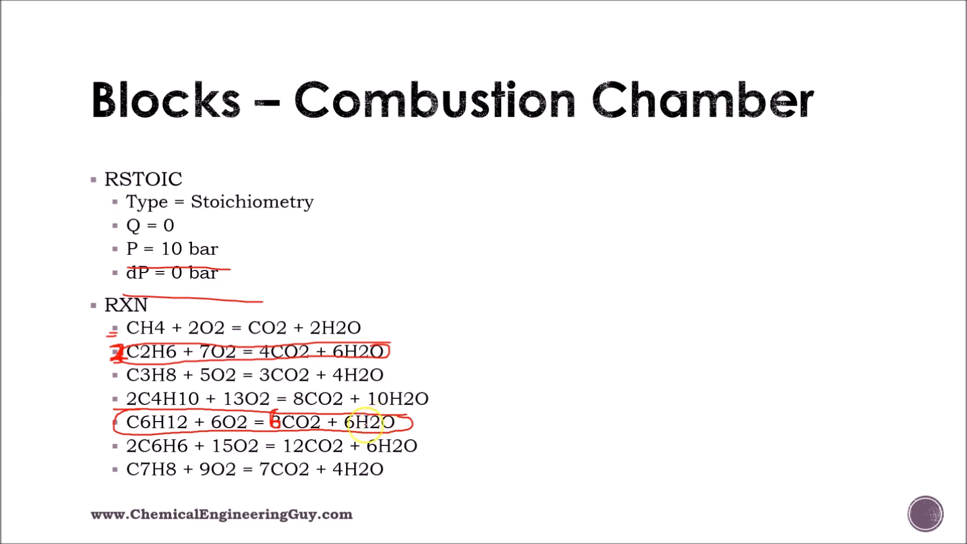
- Handwrite the oxygen balance beside the C6H12 reaction on the slide and mark the correction on its O2 coefficient
drag(492, 415, 494, 422)
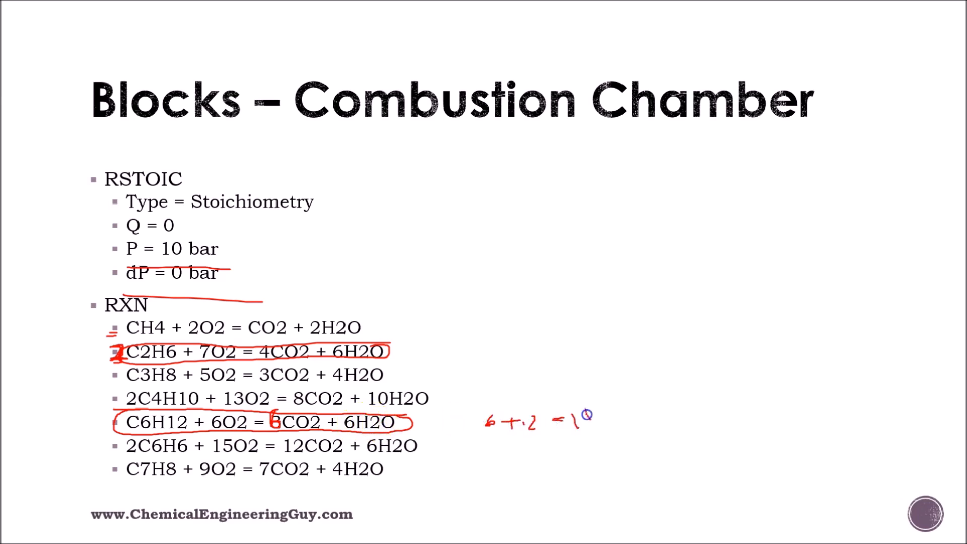
drag(587, 415, 578, 405)
drag(221, 415, 213, 423)
- Return to Aspen Plus, set the O2 reactant coefficient in reaction 5 to 9, and finish the reaction
key(alt+Tab)
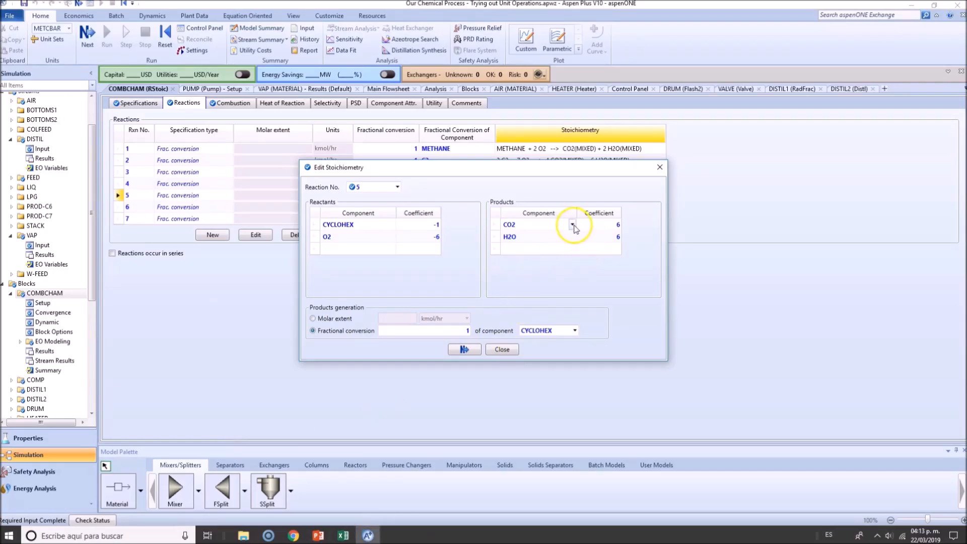
click(436, 238)
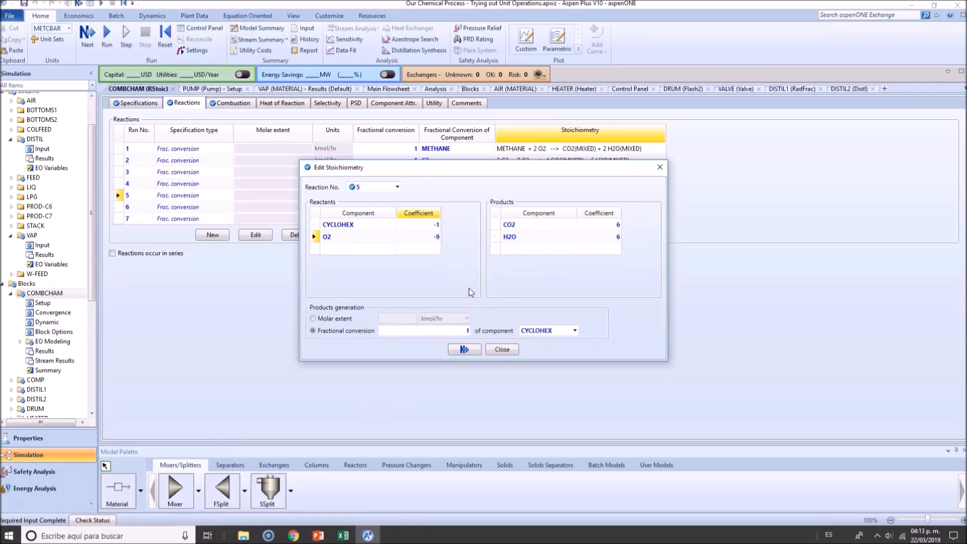
click(464, 349)
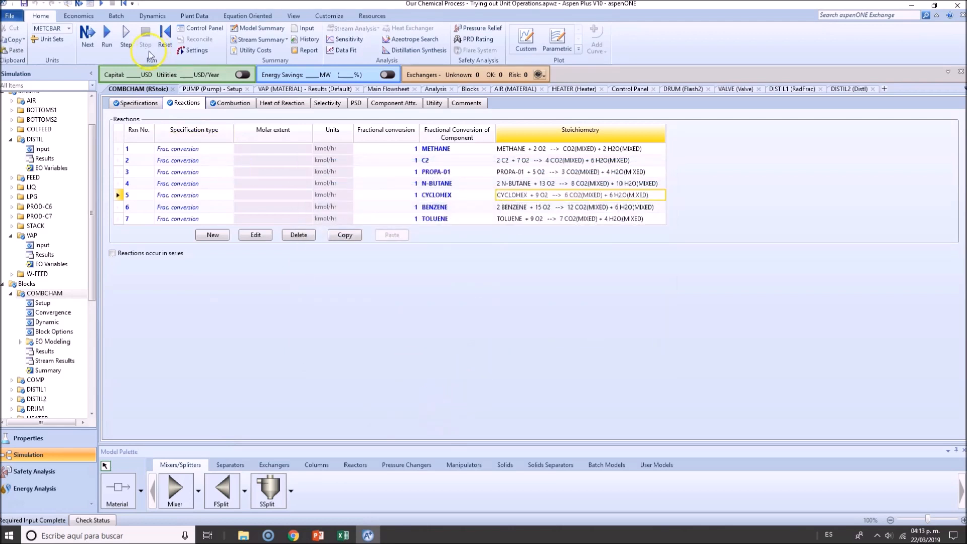
- Run the simulation with the corrected reactions and read the run status messages about the AIR and FEED streams
click(88, 47)
click(546, 287)
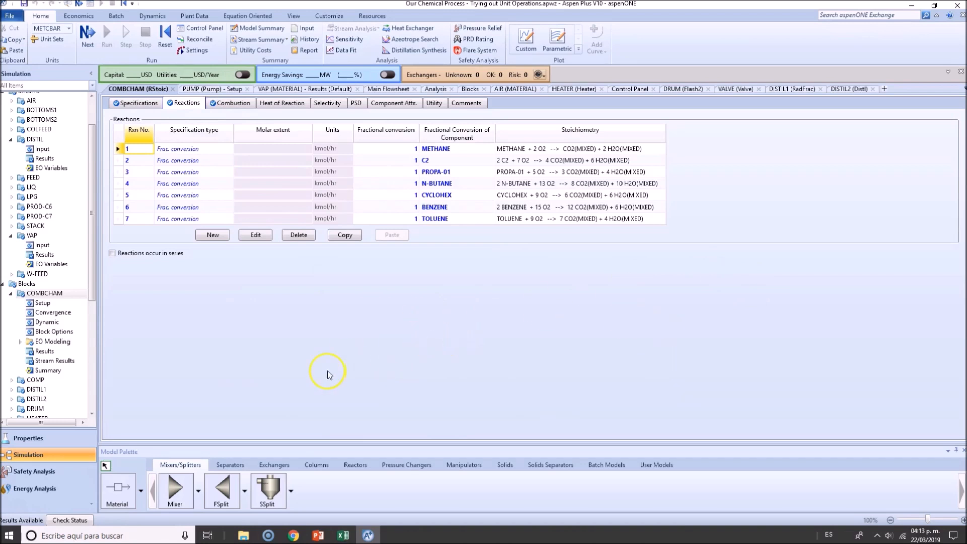
click(84, 521)
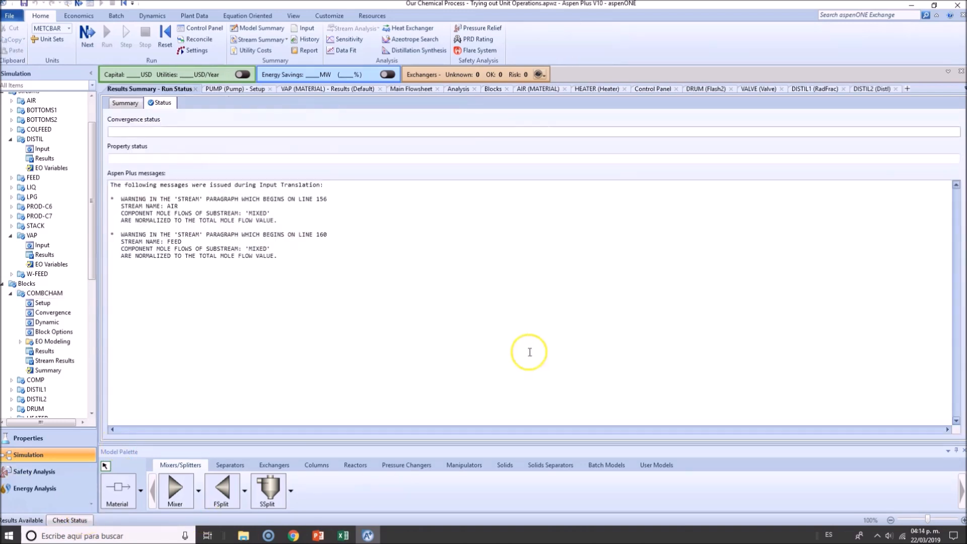
drag(113, 199, 290, 257)
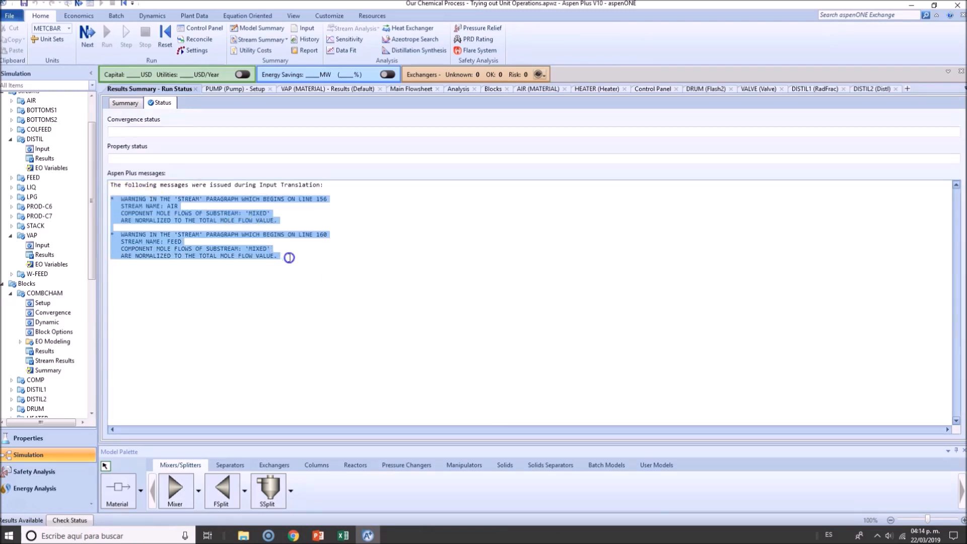
click(347, 290)
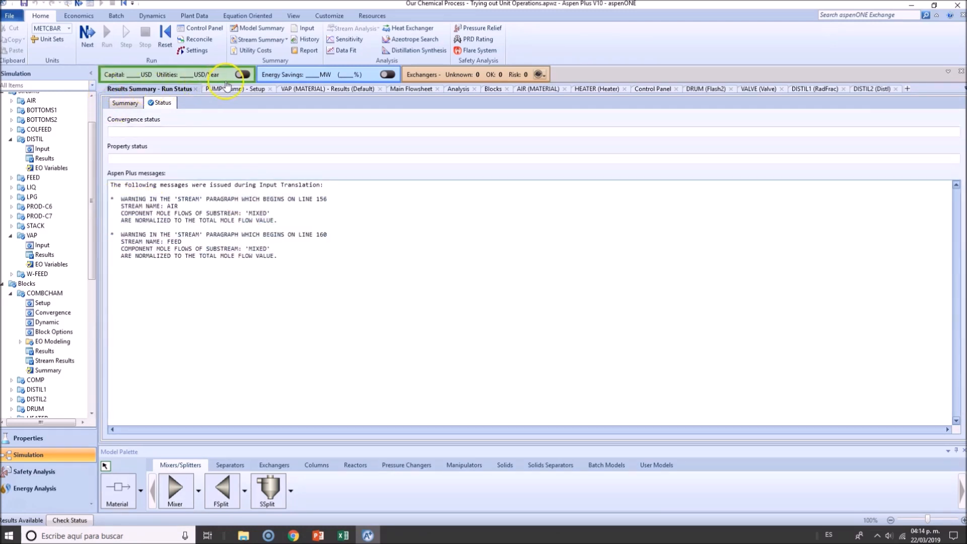
- Check the simulation's completion status, dismiss the dialog, and display the main flowsheet
click(78, 4)
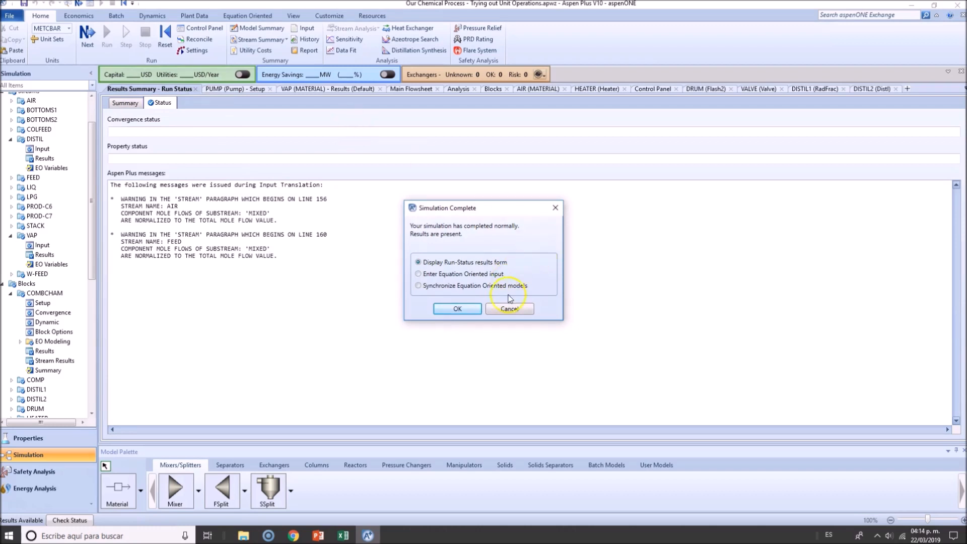
click(522, 311)
click(79, 3)
click(555, 208)
click(411, 89)
click(786, 309)
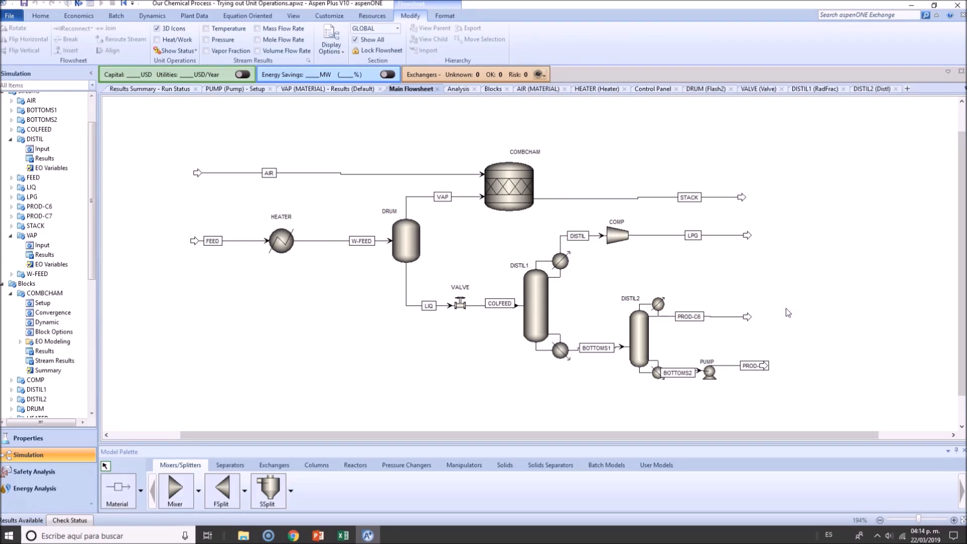